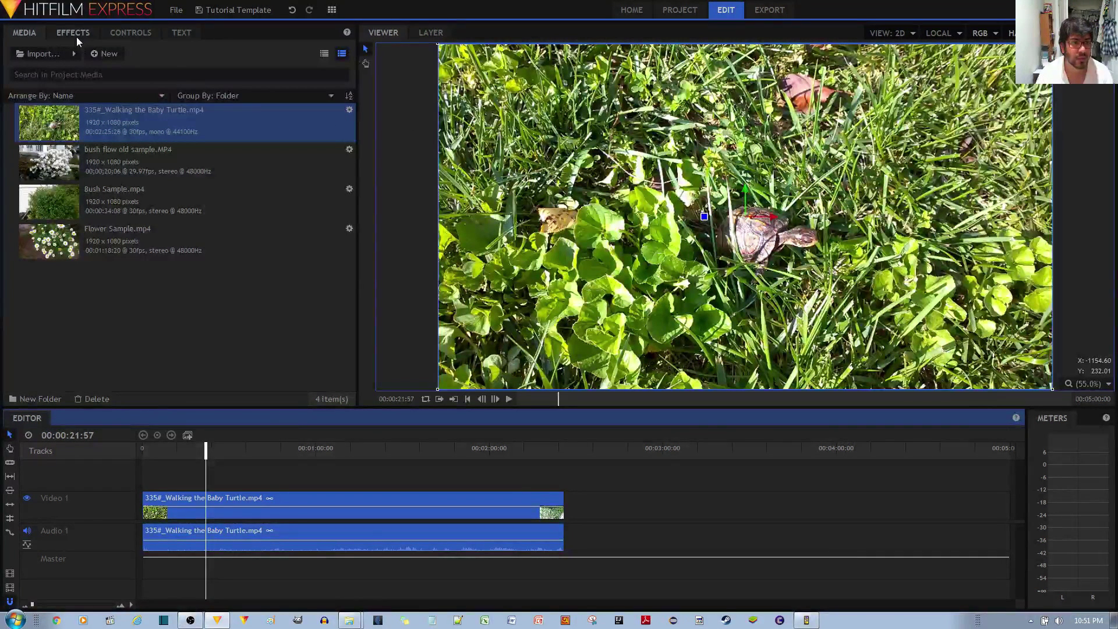
Search effects for 'refl', drag Reflection onto the Walking the Baby Turtle clip, and expand its controls
click(61, 34)
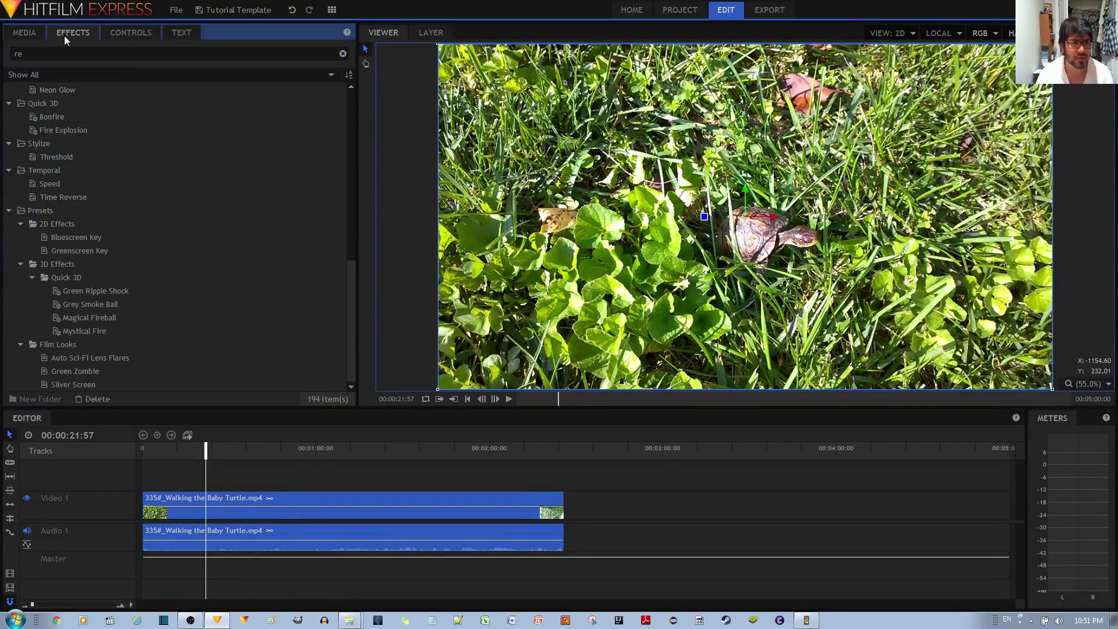
click(73, 35)
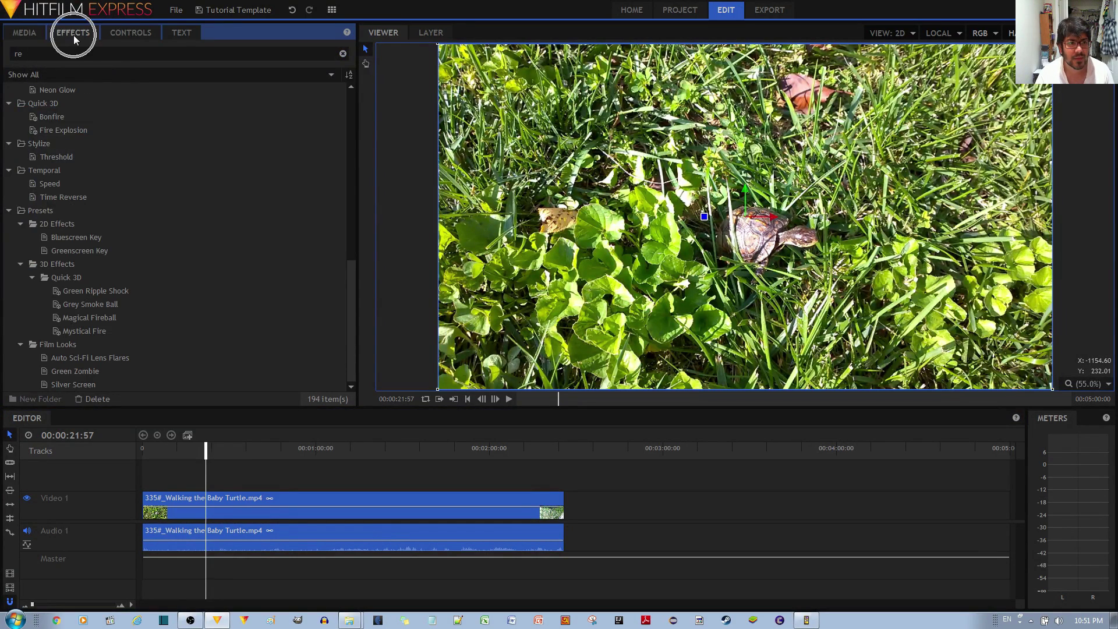
click(249, 56)
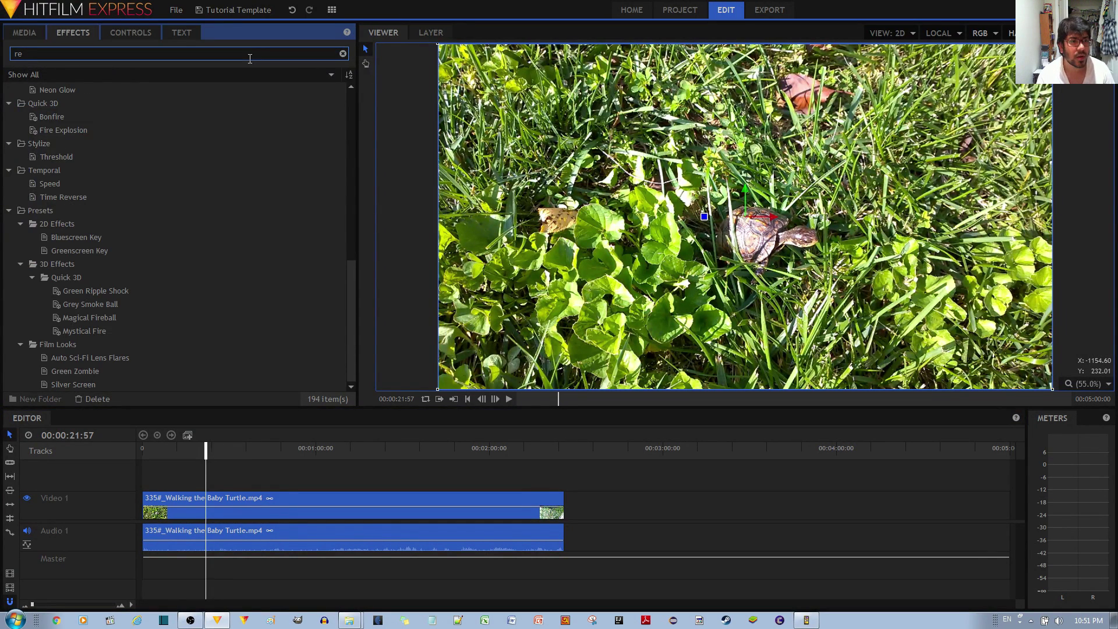
key(BackSpace)
key(BackSpace)
text(refl)
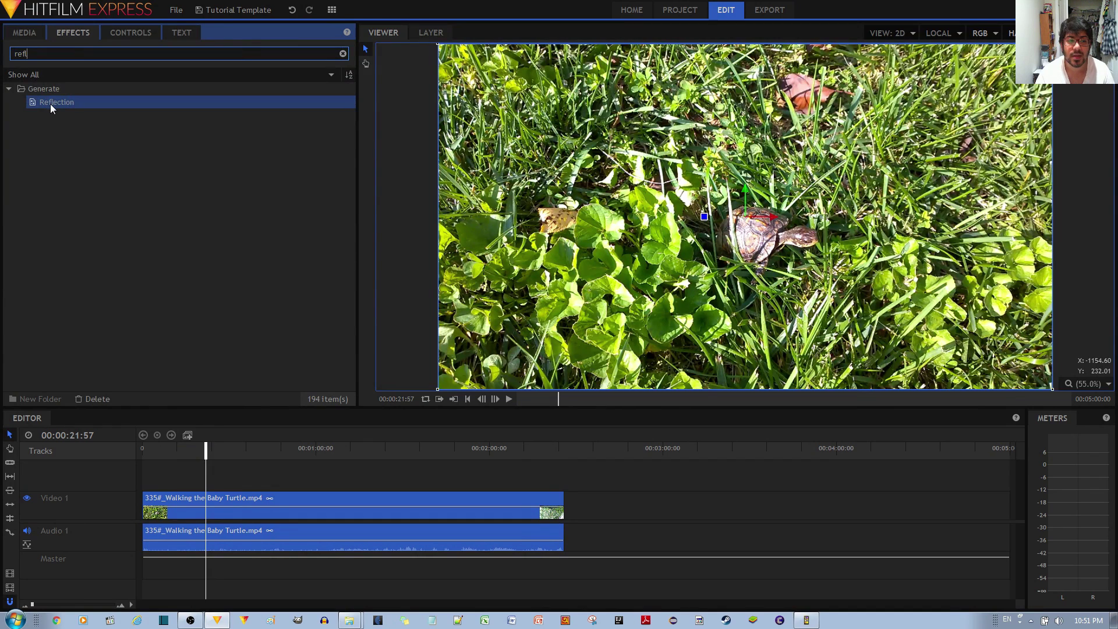
drag(50, 104, 270, 502)
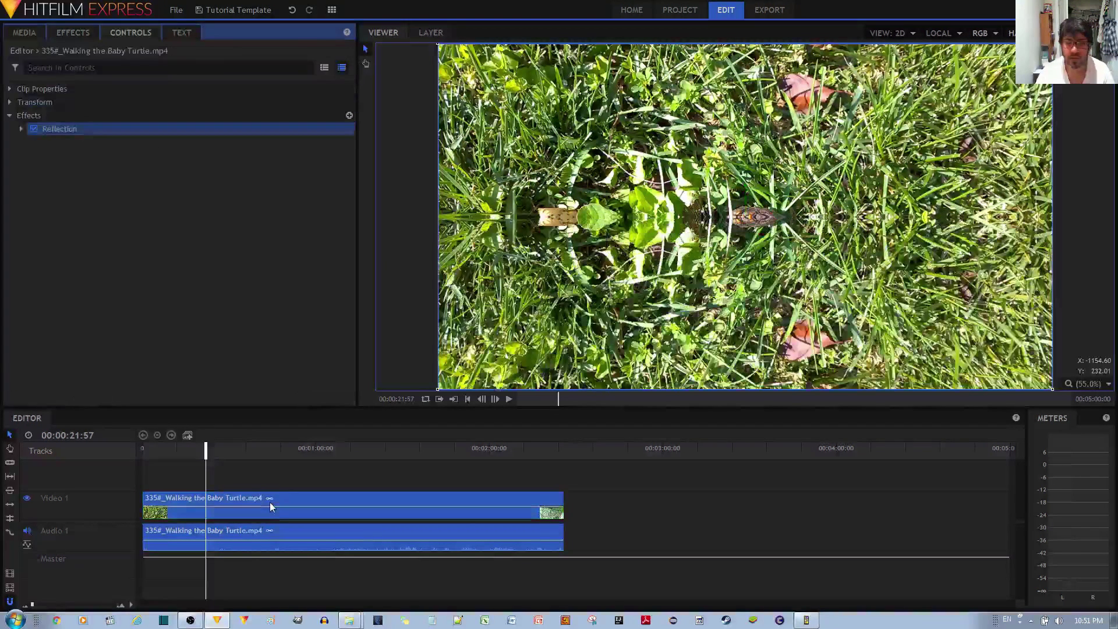
click(21, 129)
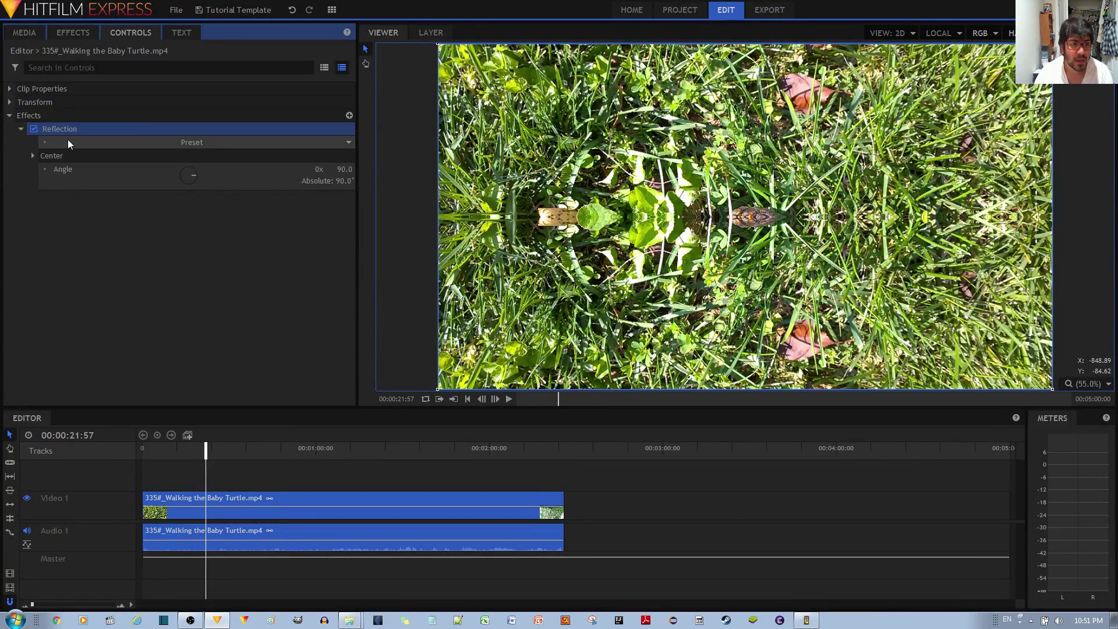
Try the Bottom, SideBySide and SideBySide (Inverted) reflection presets, then select Top
click(300, 144)
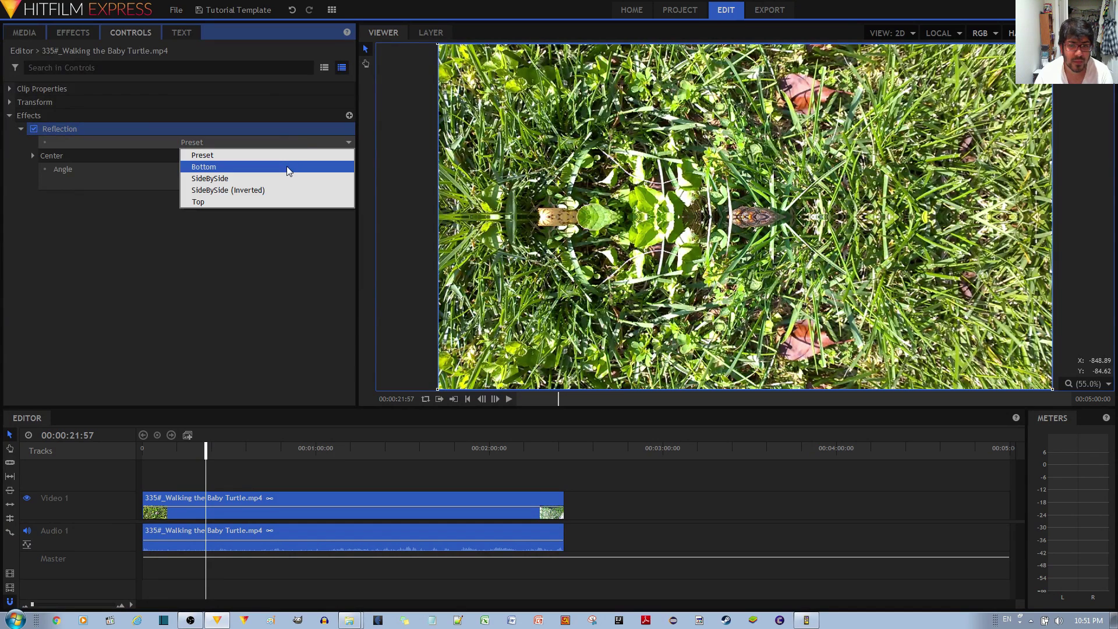
click(286, 167)
click(291, 143)
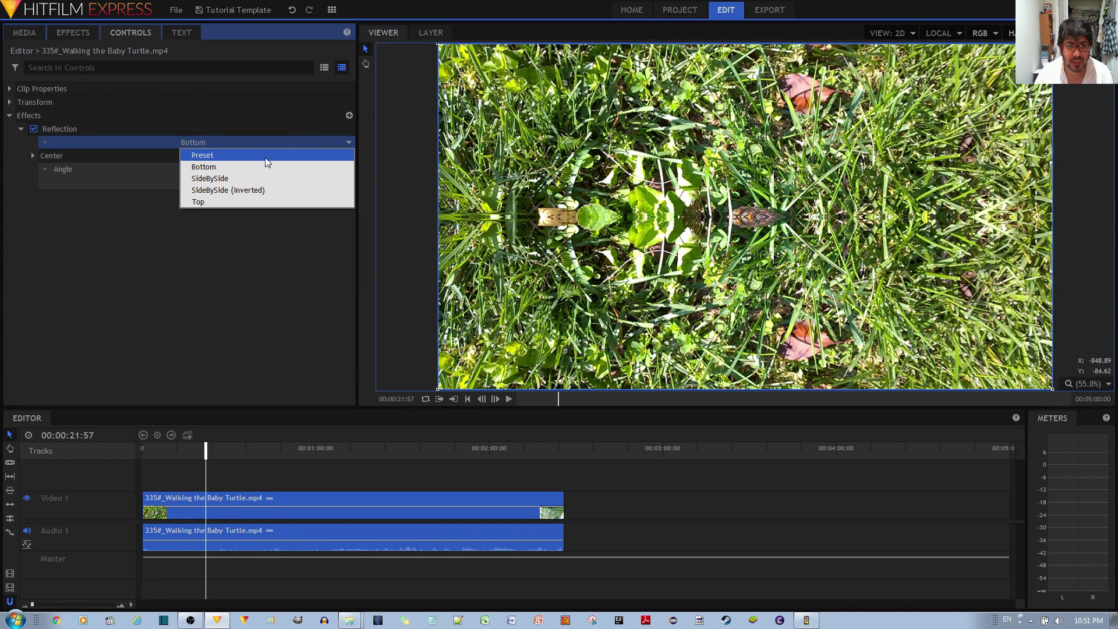
click(267, 155)
click(276, 145)
click(267, 179)
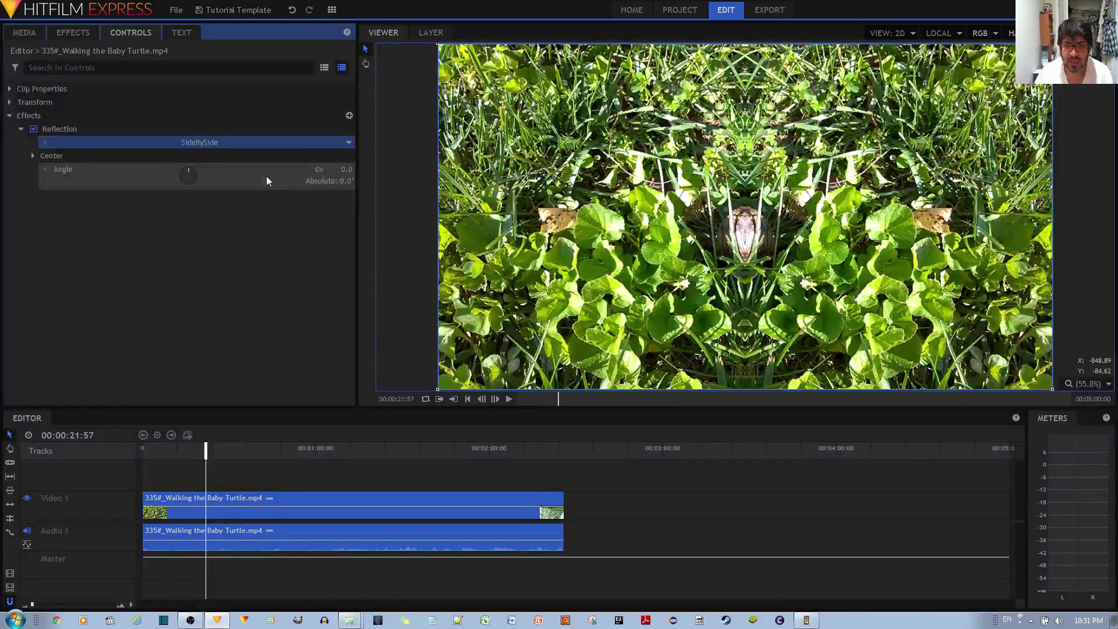
click(273, 145)
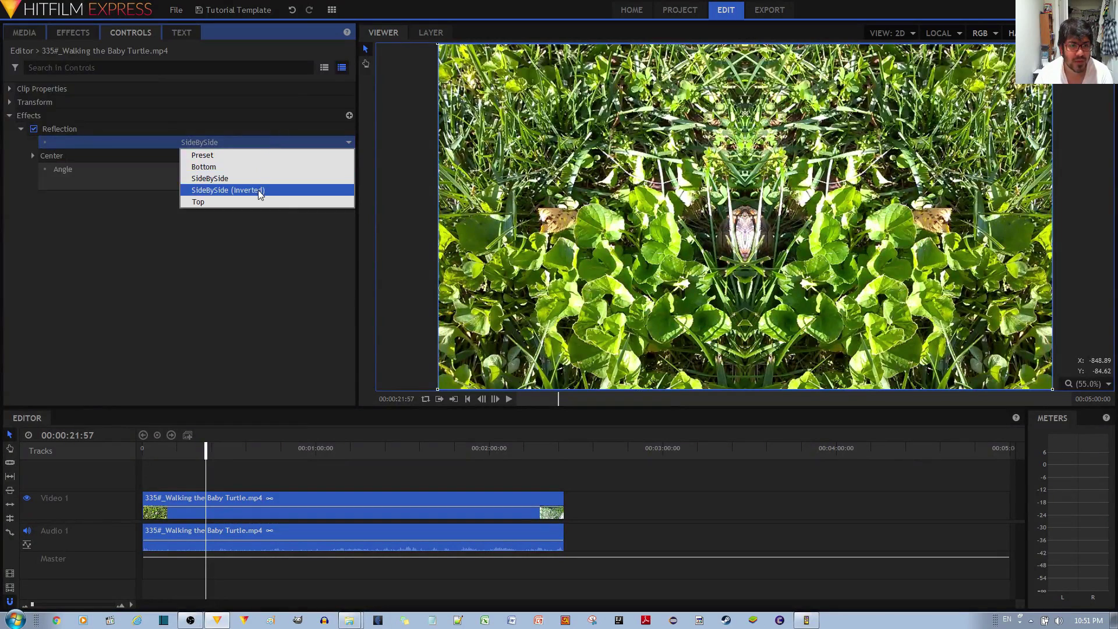
click(259, 192)
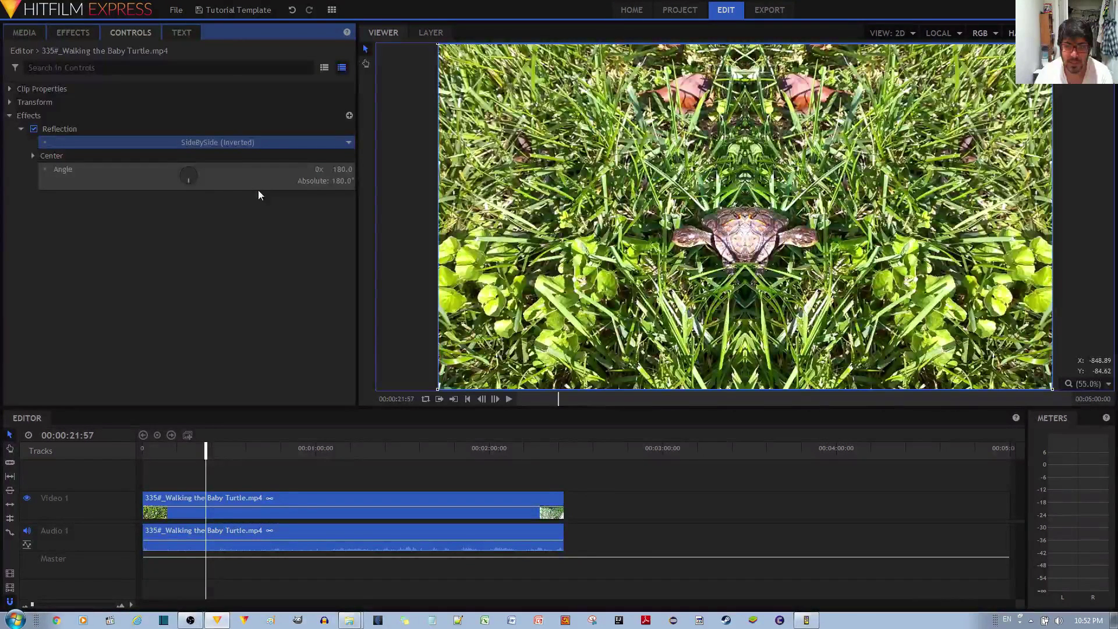
click(262, 145)
click(230, 201)
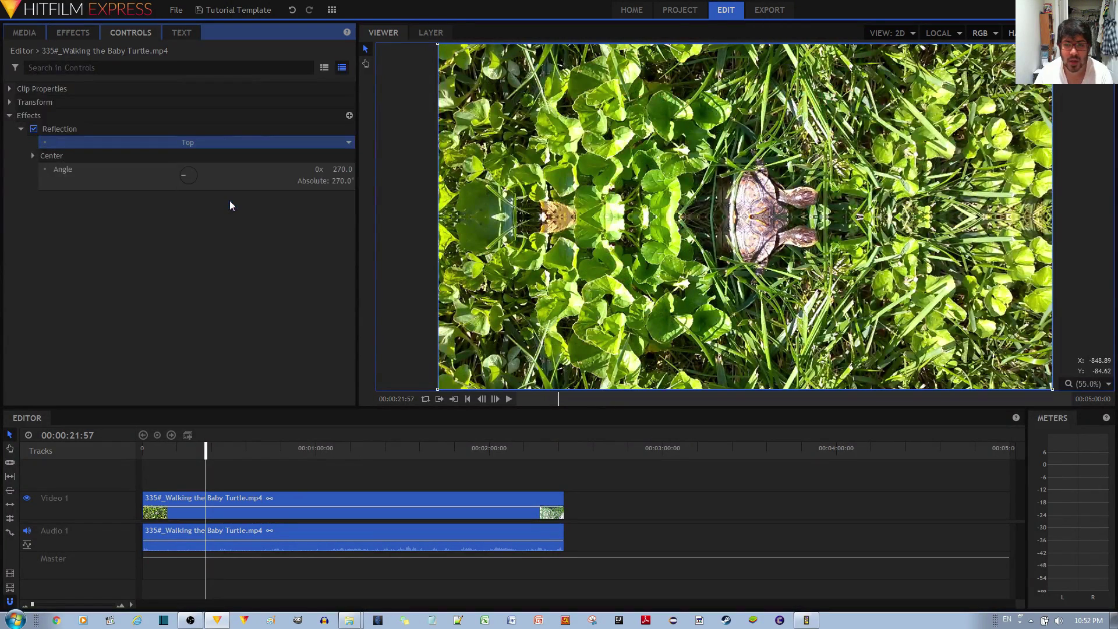
Cycle again through Preset, Bottom and SideBySide, settling on the Top preset at Angle 270
click(249, 144)
click(236, 156)
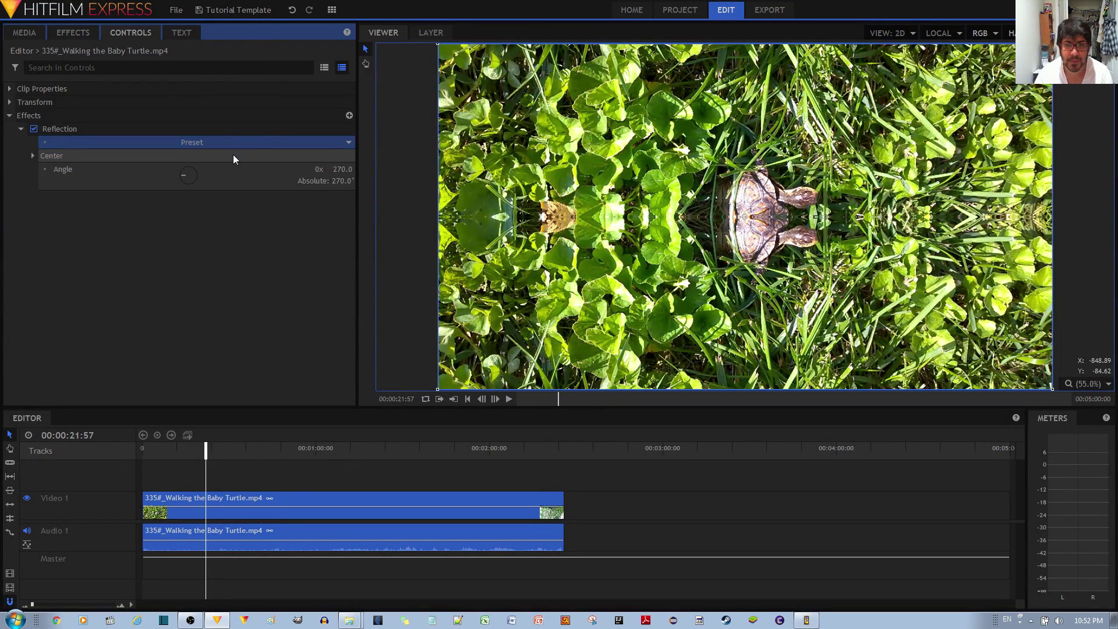
click(232, 143)
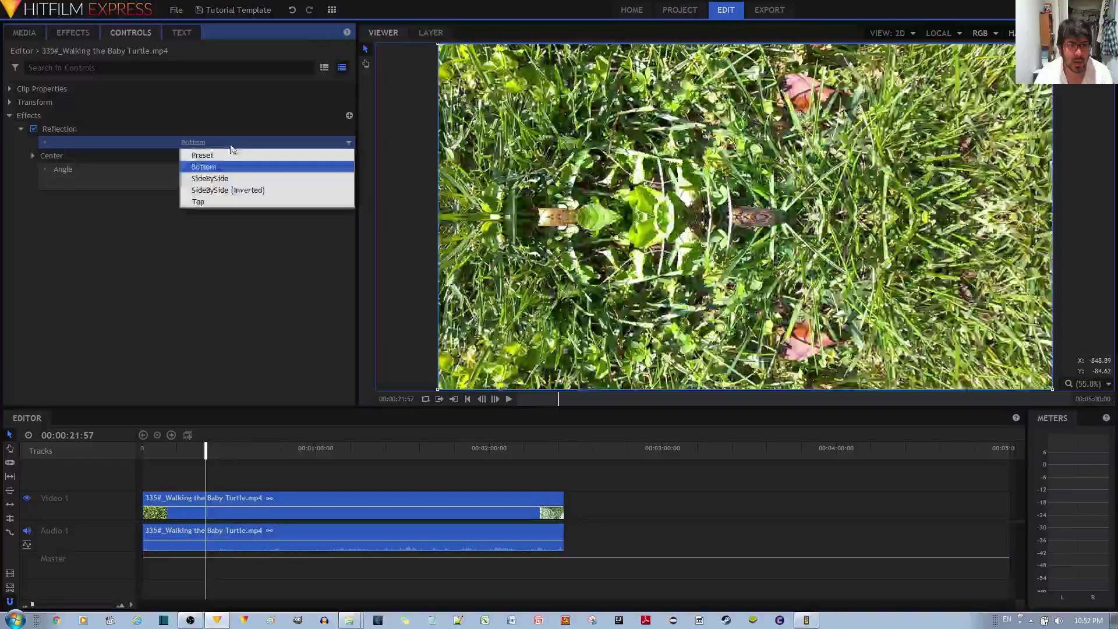
click(225, 155)
click(229, 143)
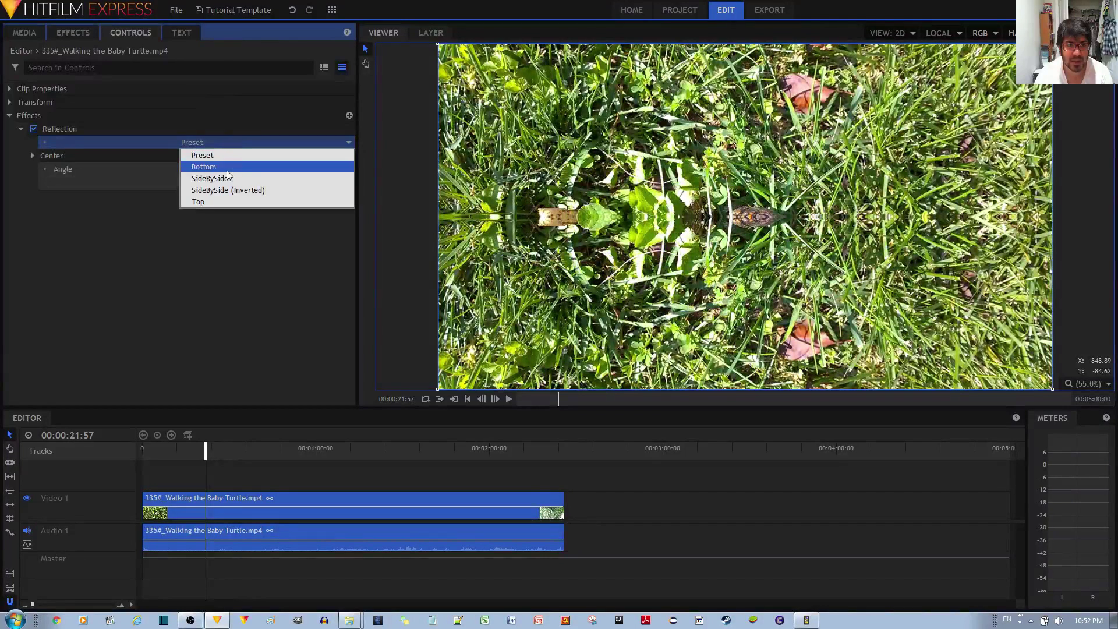
click(226, 167)
click(227, 142)
click(217, 178)
click(221, 142)
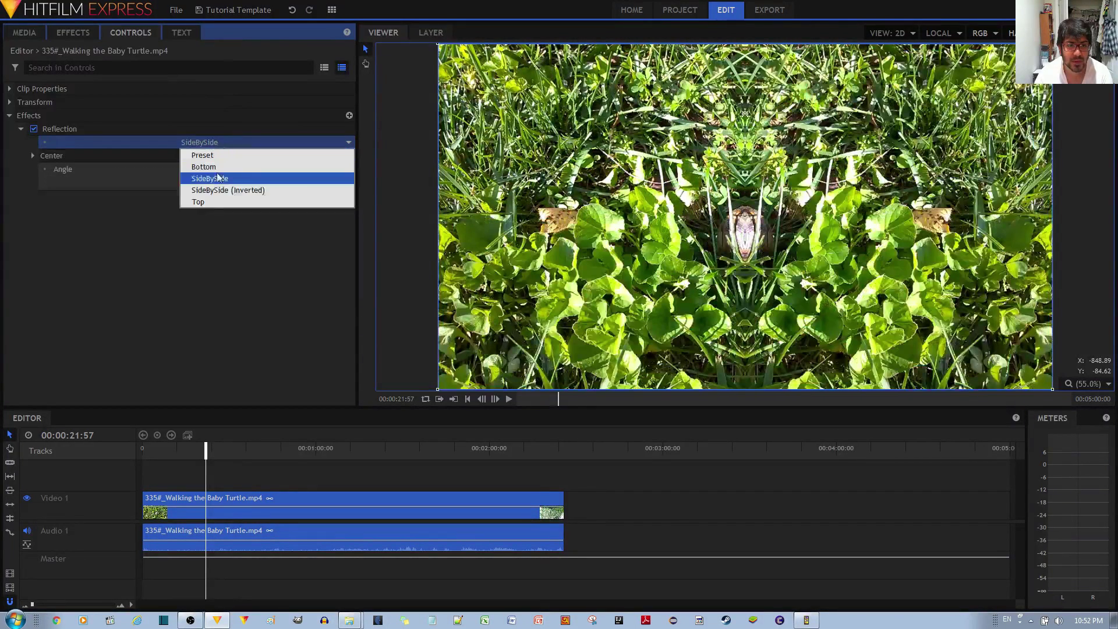
click(215, 202)
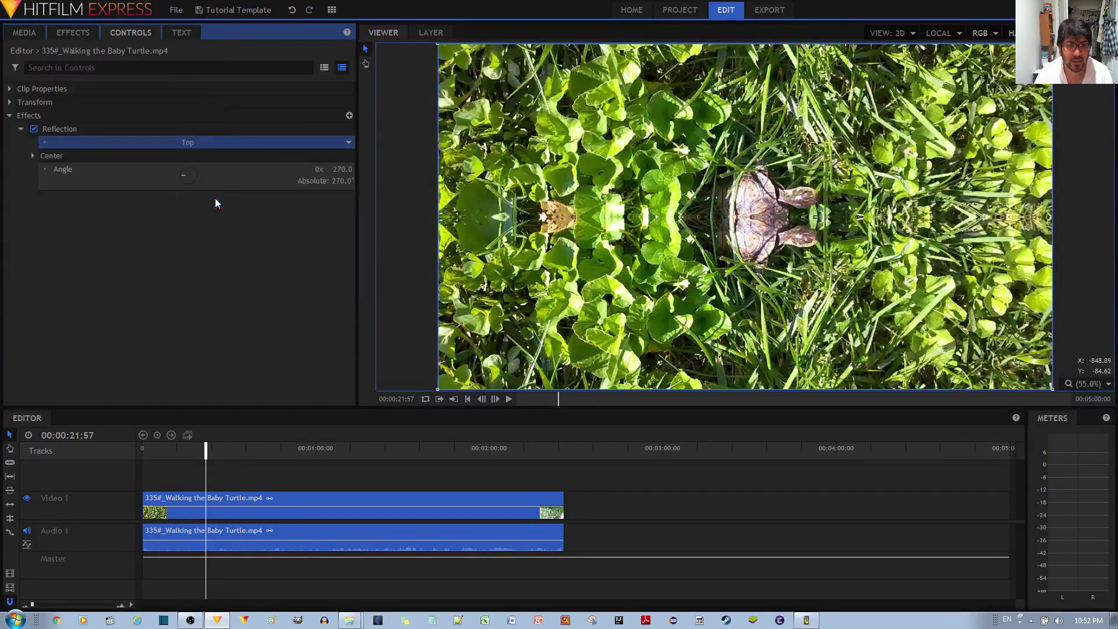
click(268, 145)
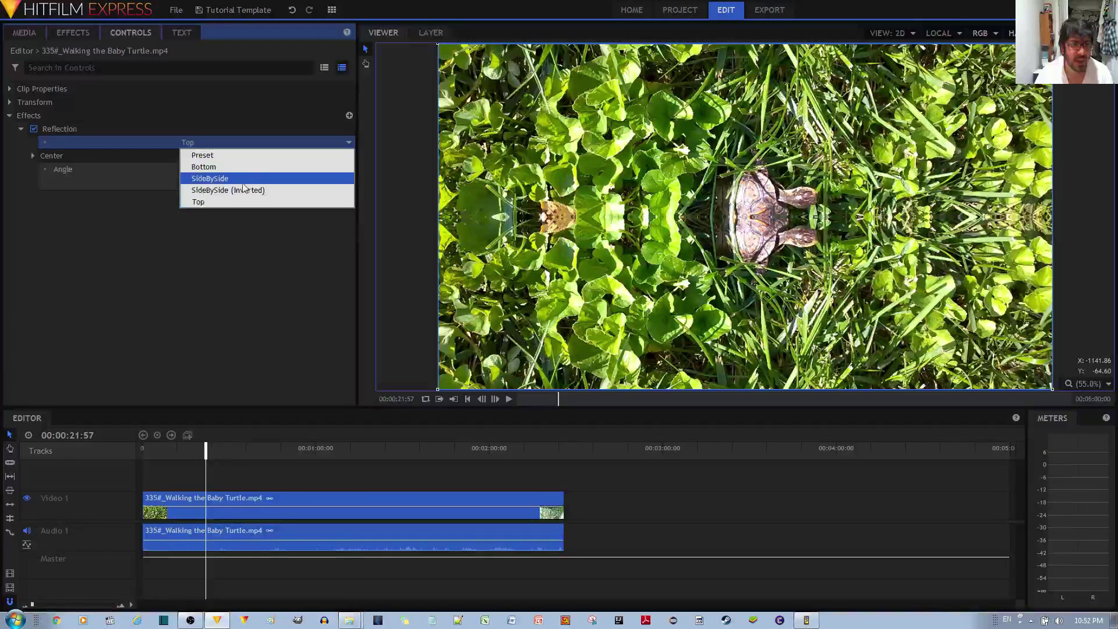
click(234, 240)
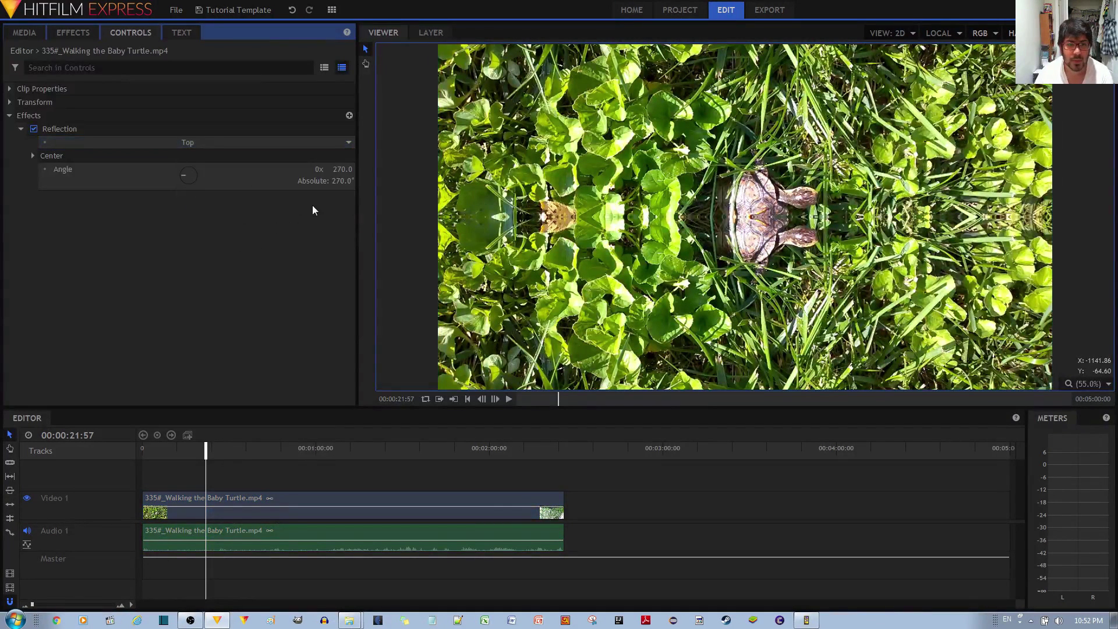
Expand the Reflection Center and set its Position to 100, 100
click(31, 157)
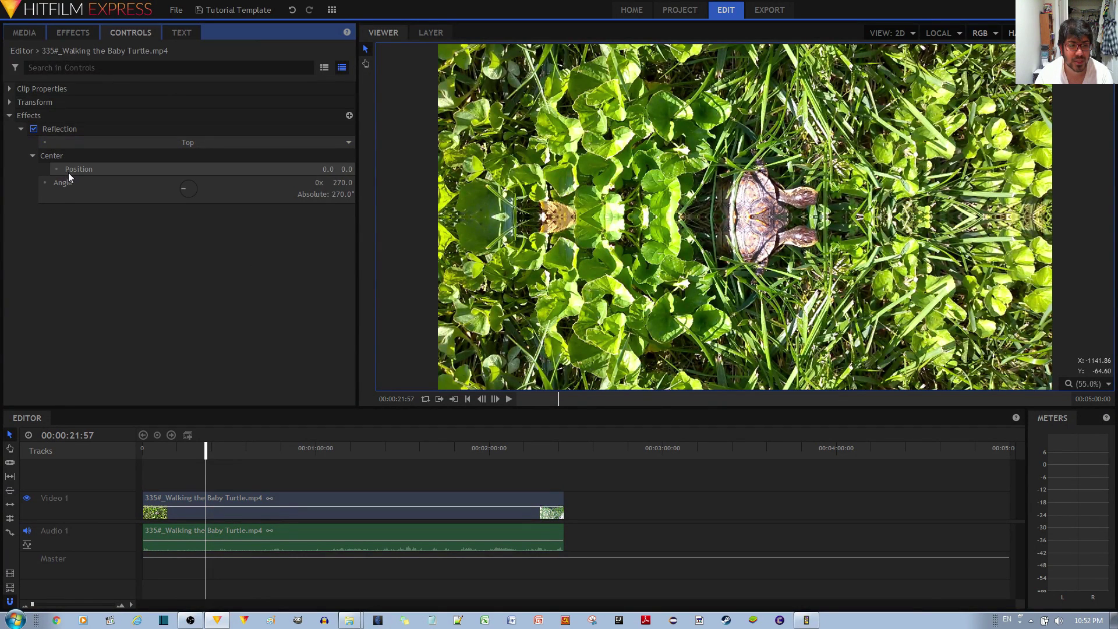
click(328, 169)
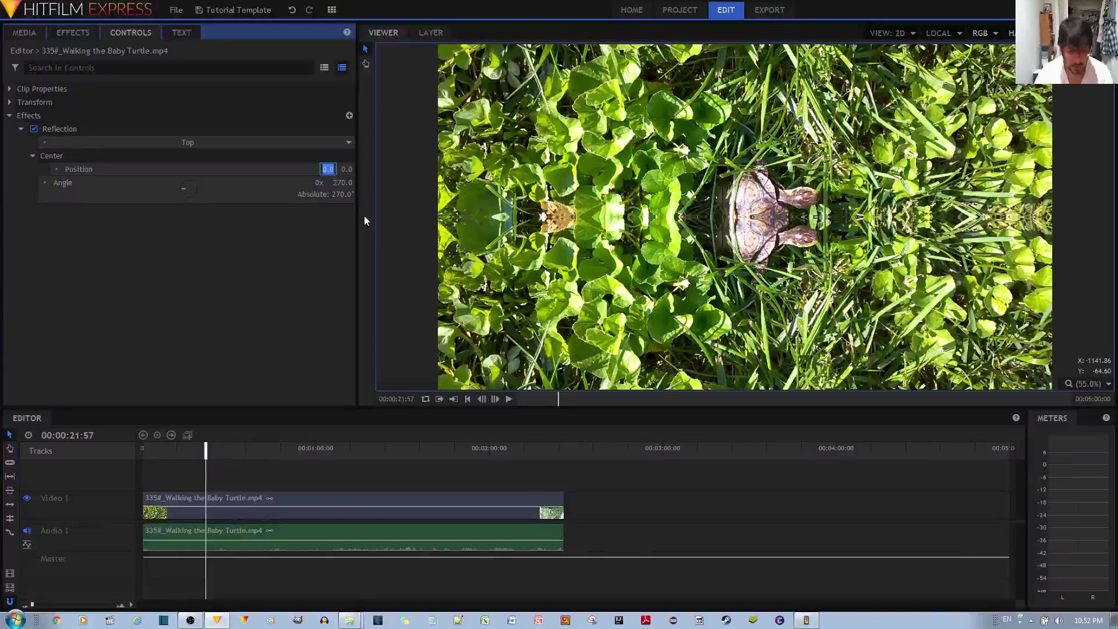
text(100)
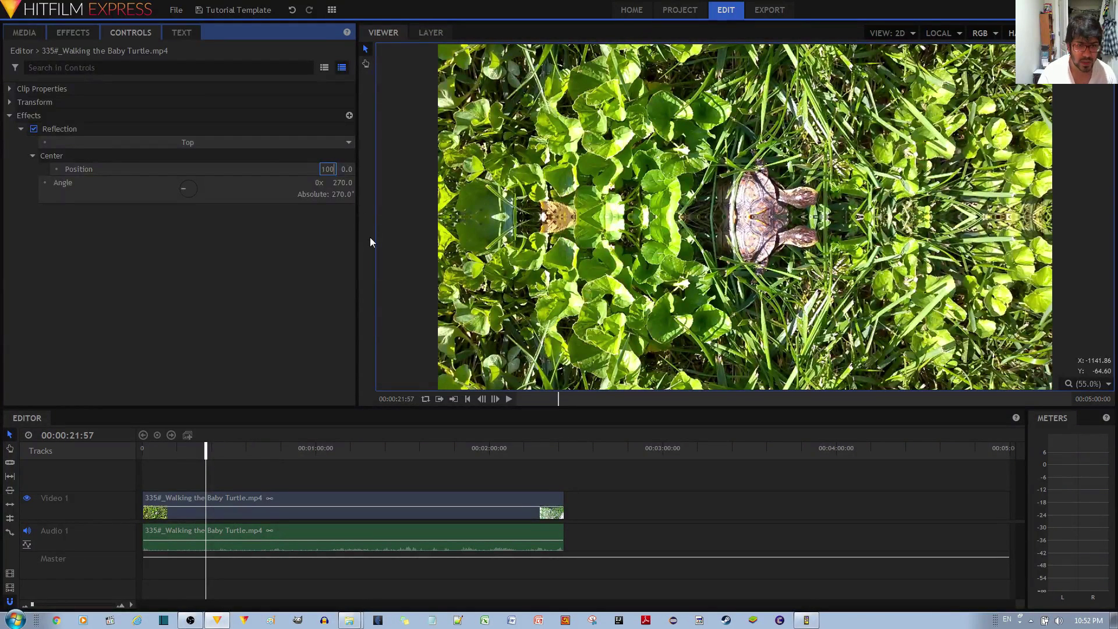
key(Return)
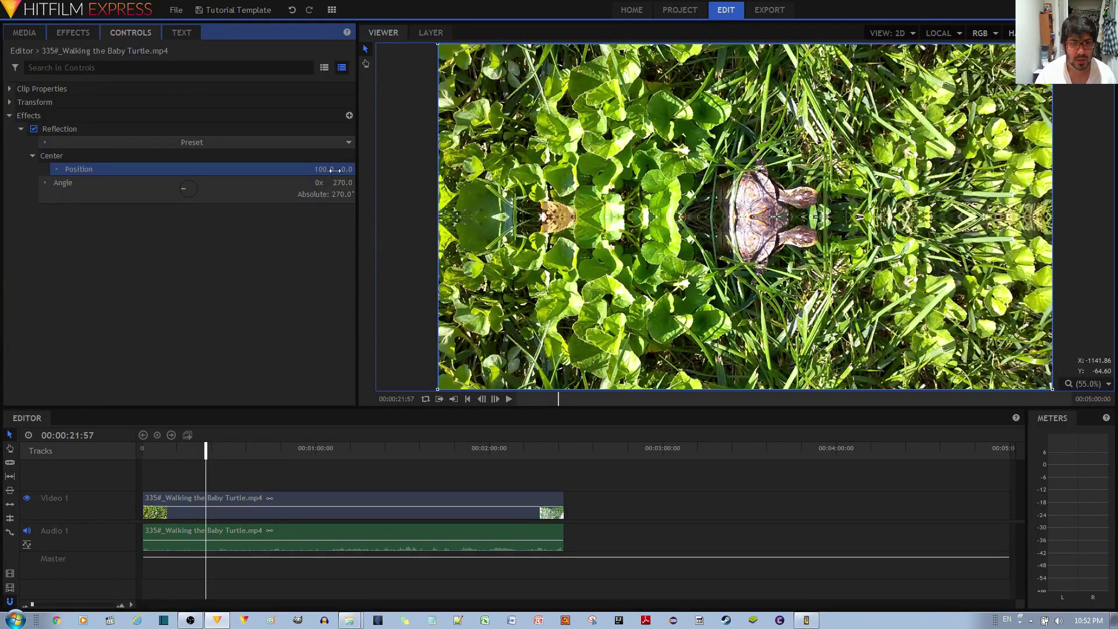
key(Tab)
text(100)
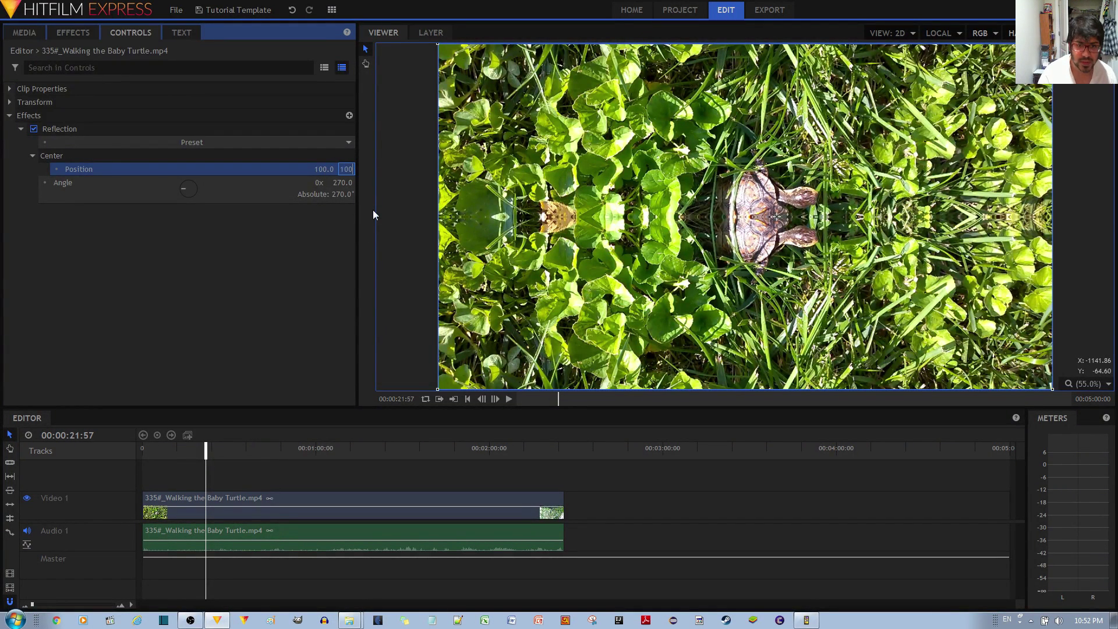
key(Return)
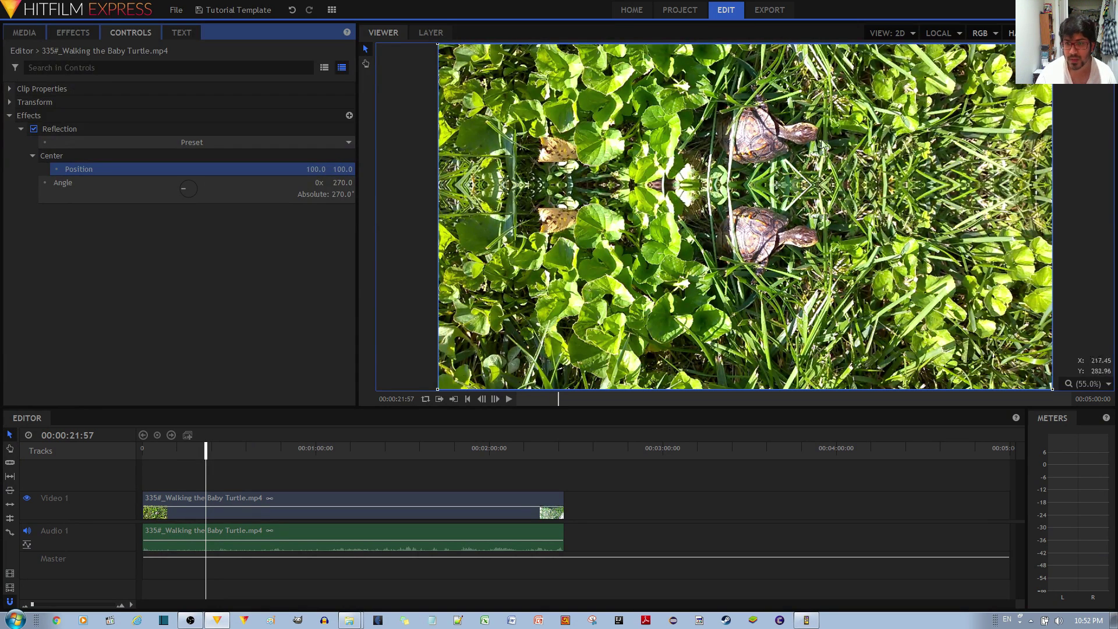
Reapply the Top preset and set the Center Position Y to 0
click(333, 143)
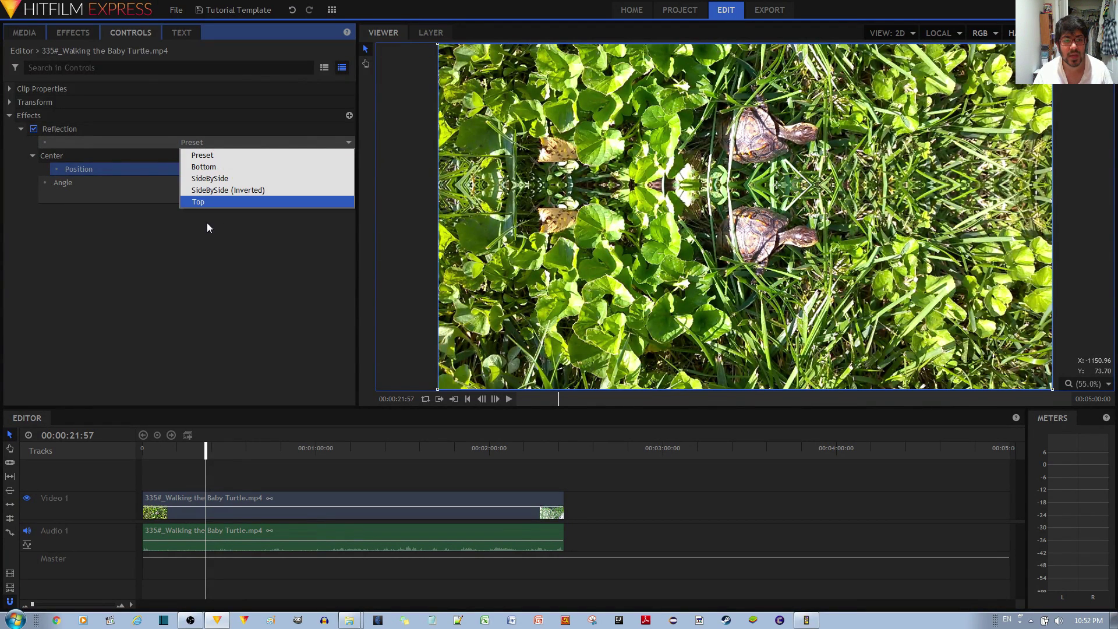
click(235, 200)
click(342, 169)
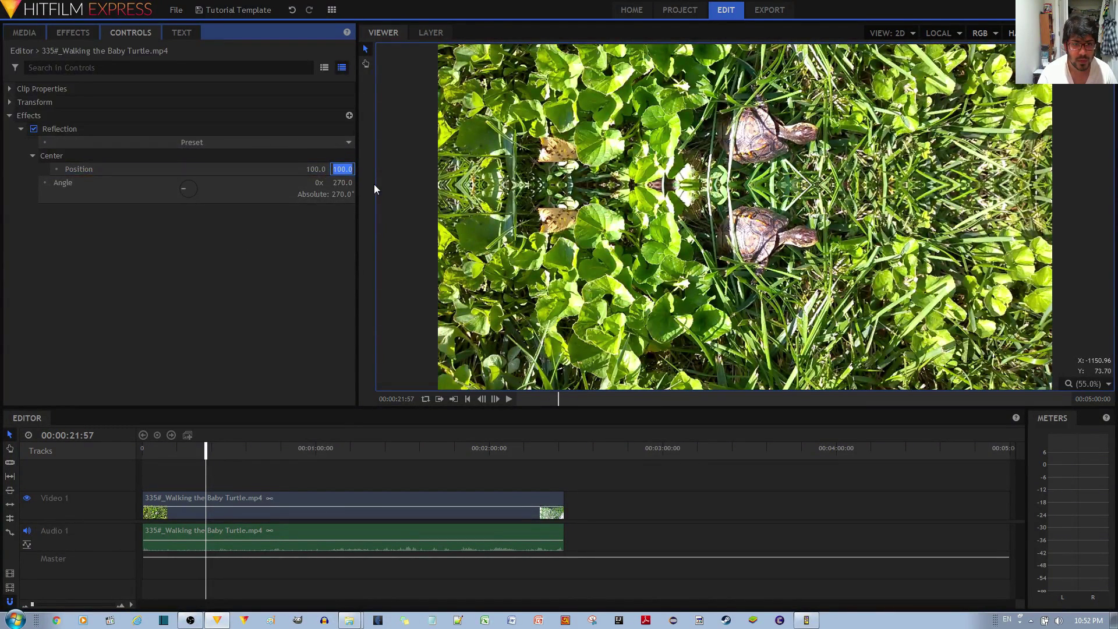
text(0)
key(Return)
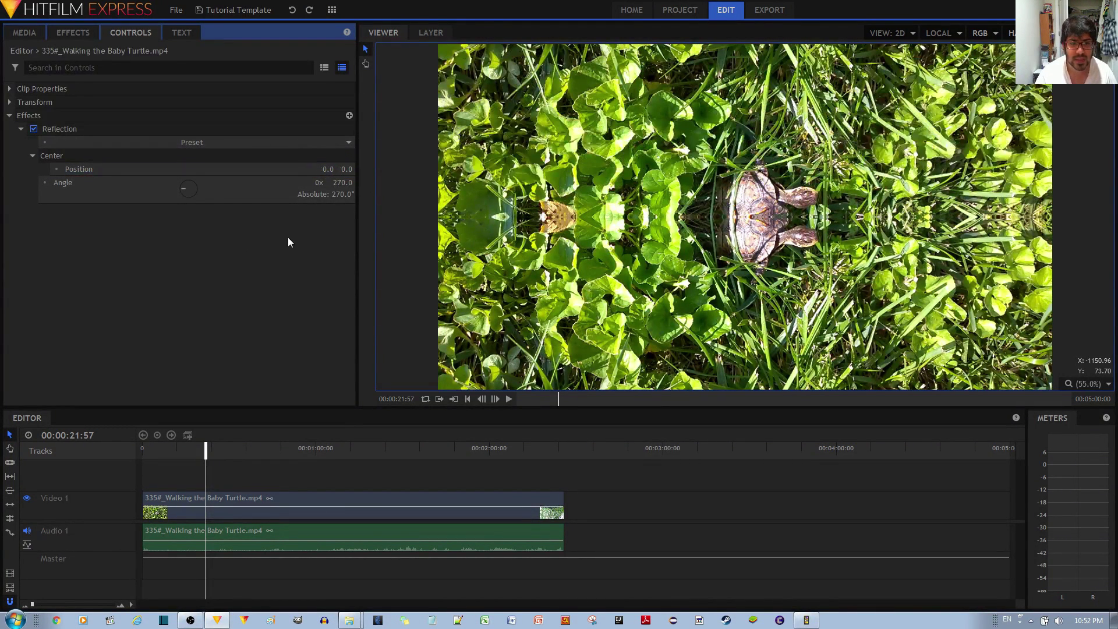
click(243, 143)
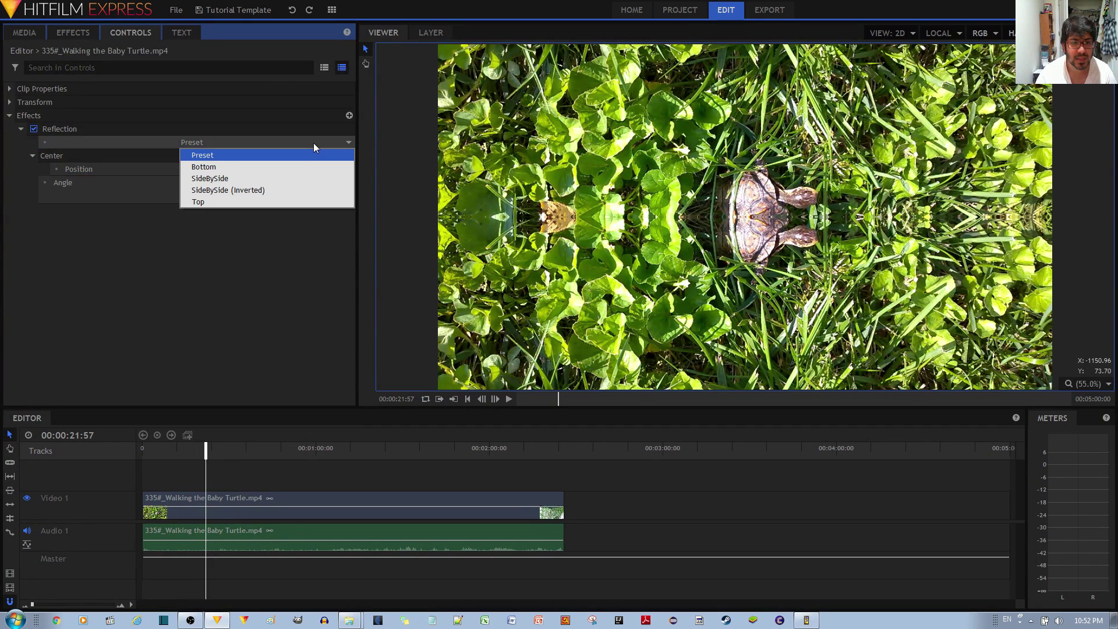
click(267, 201)
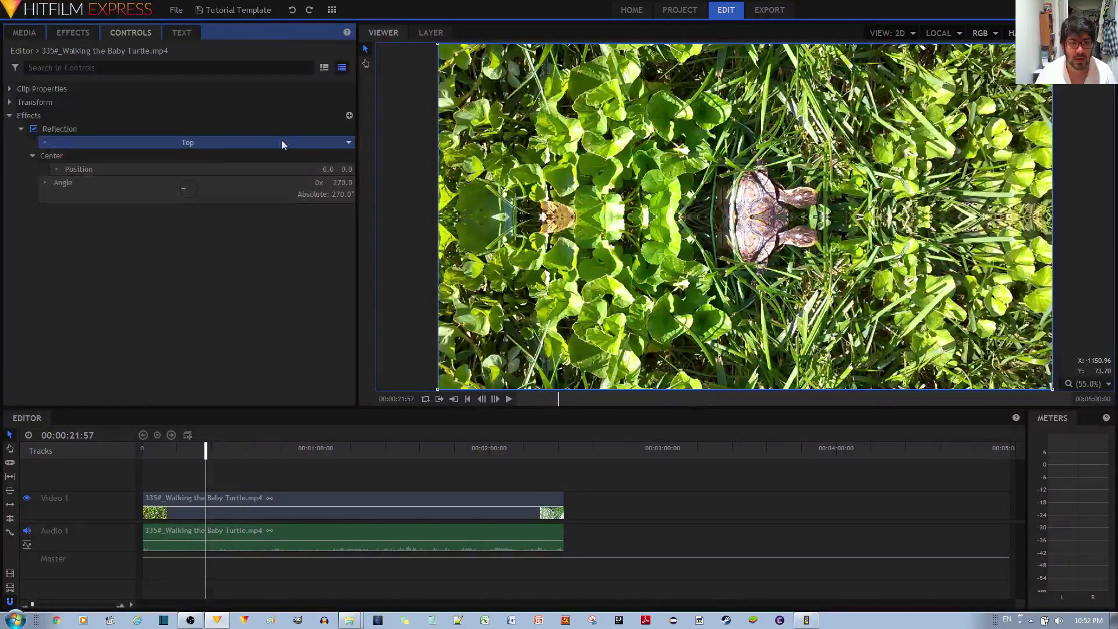
Try Center Position Y values of 200, 300 and 600
click(346, 169)
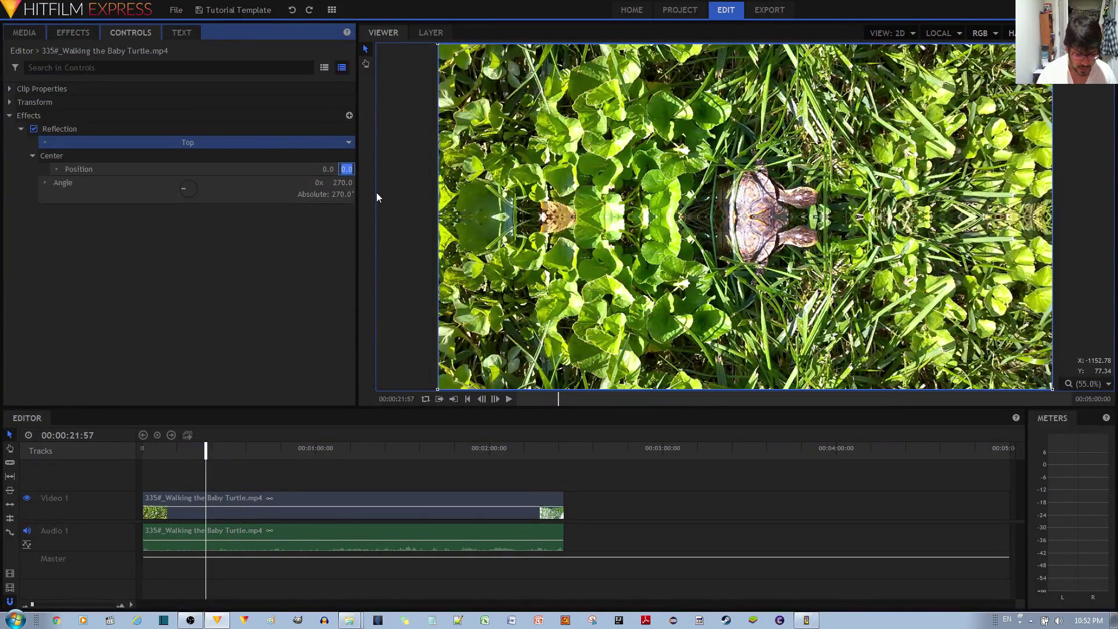
key(Return)
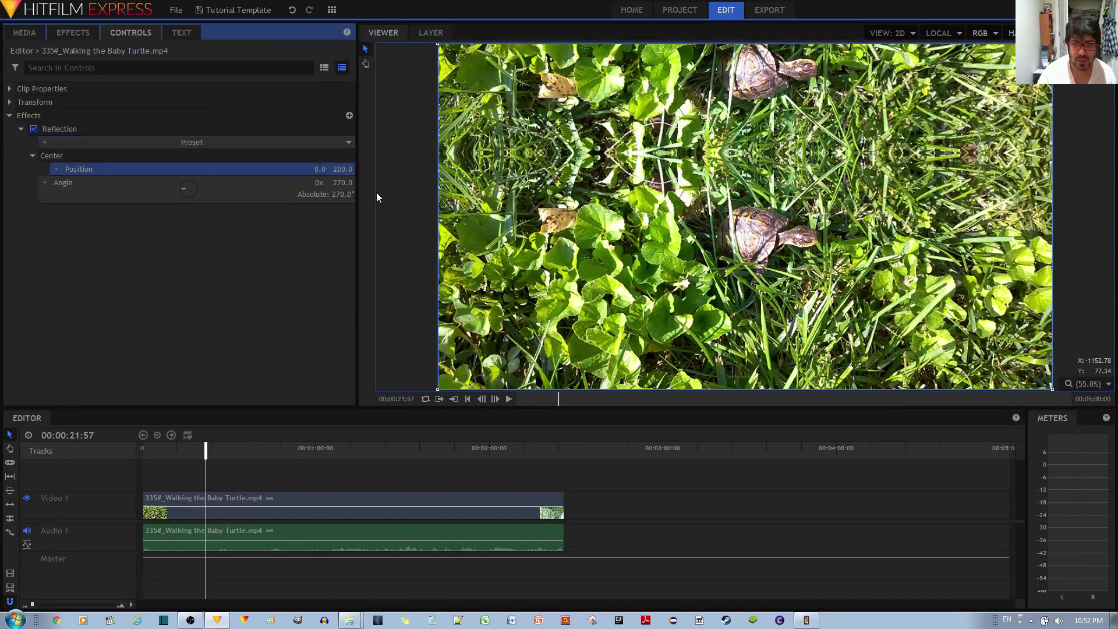
click(352, 170)
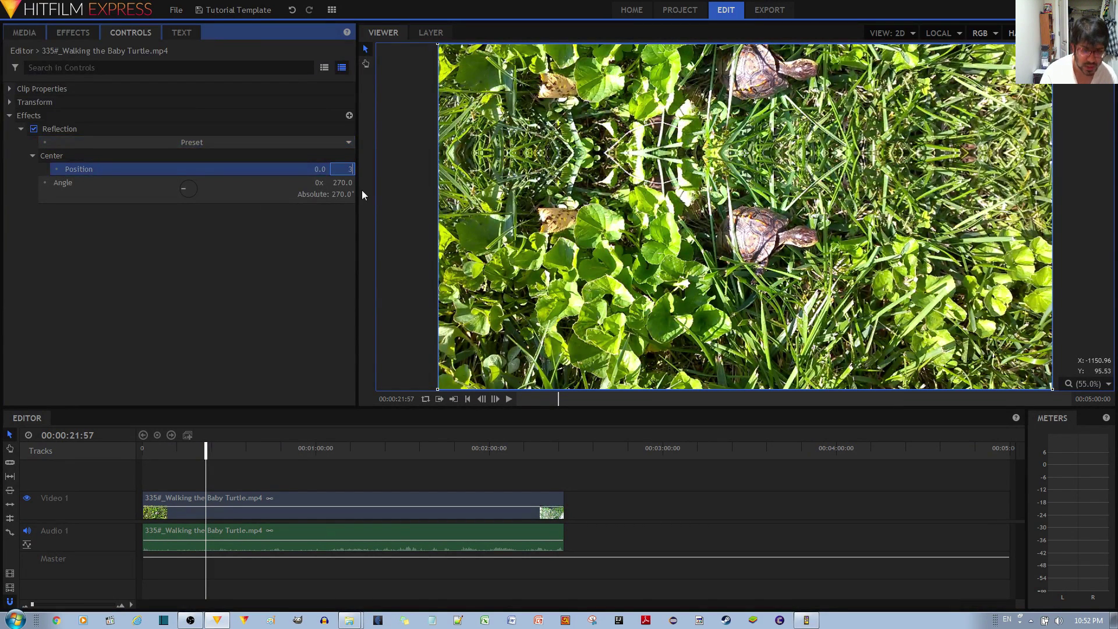
text(300)
key(Return)
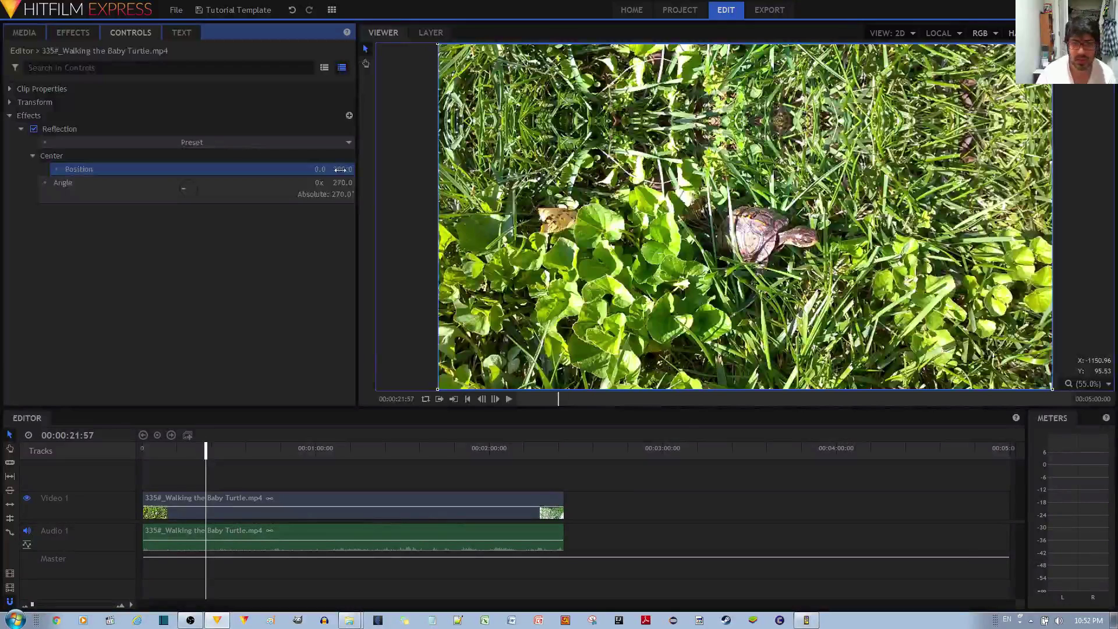
text(6)
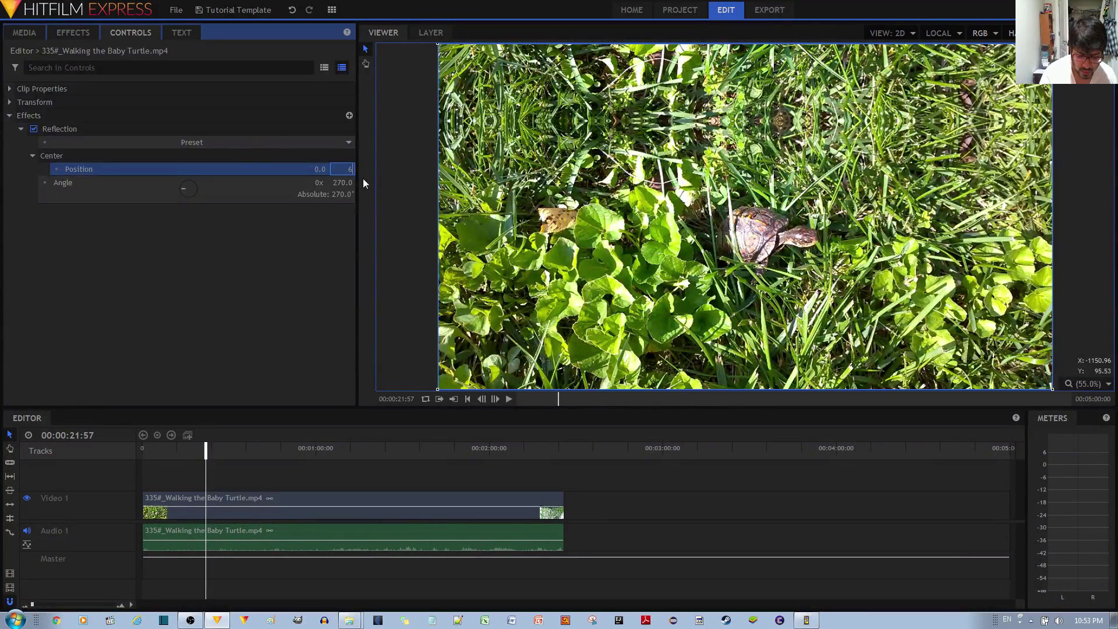
text(00)
key(Return)
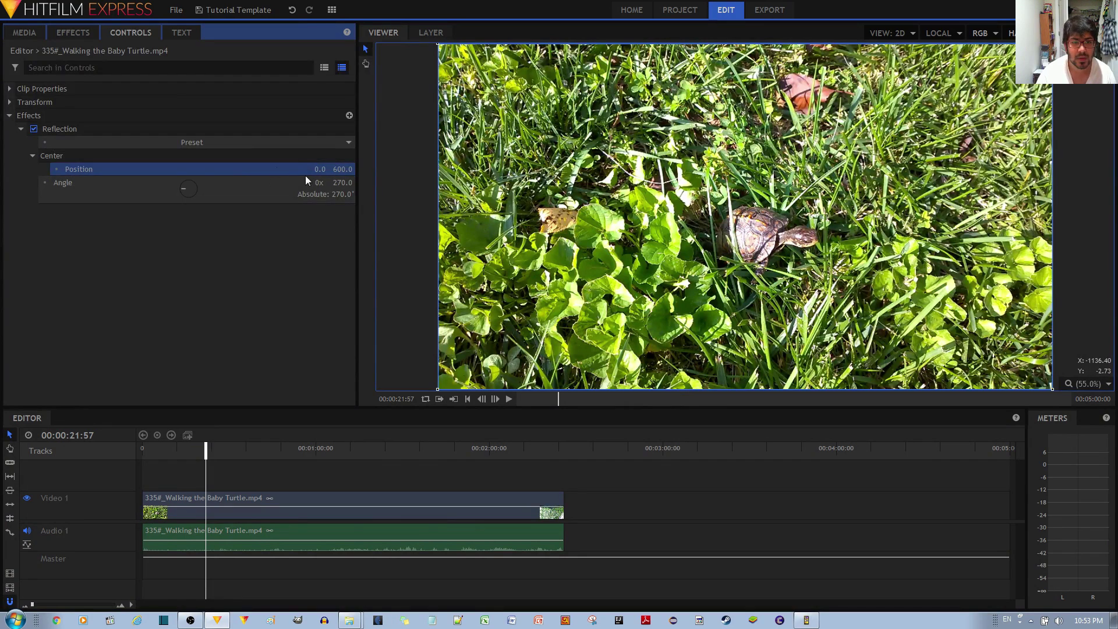
Toggle the Reflection effect off and on, try Y at -100, then reset Y to 0
click(34, 129)
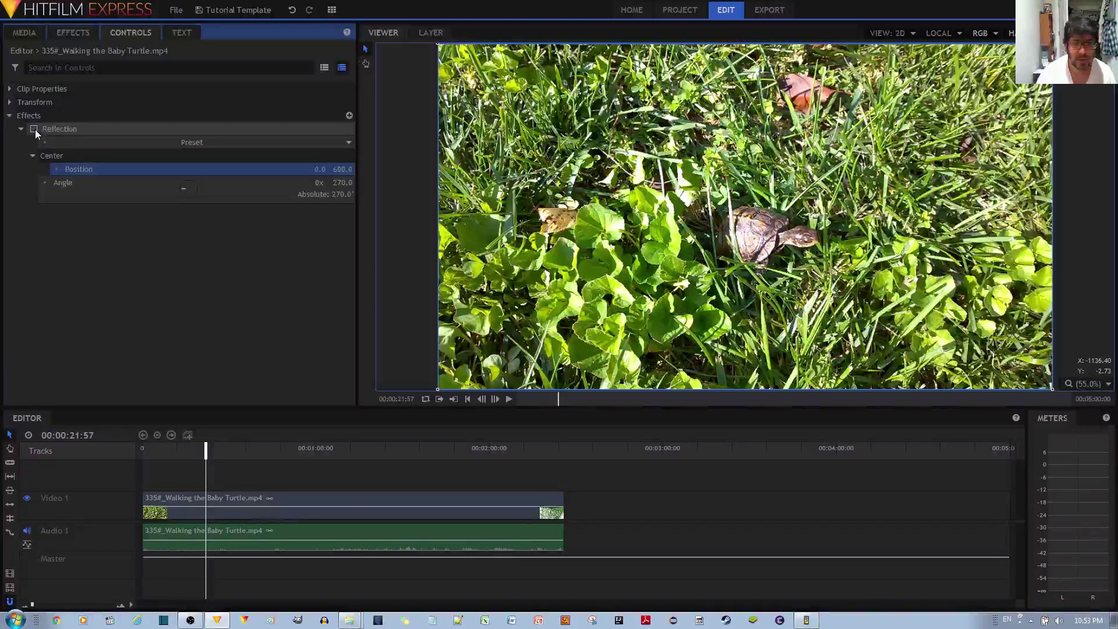
click(34, 129)
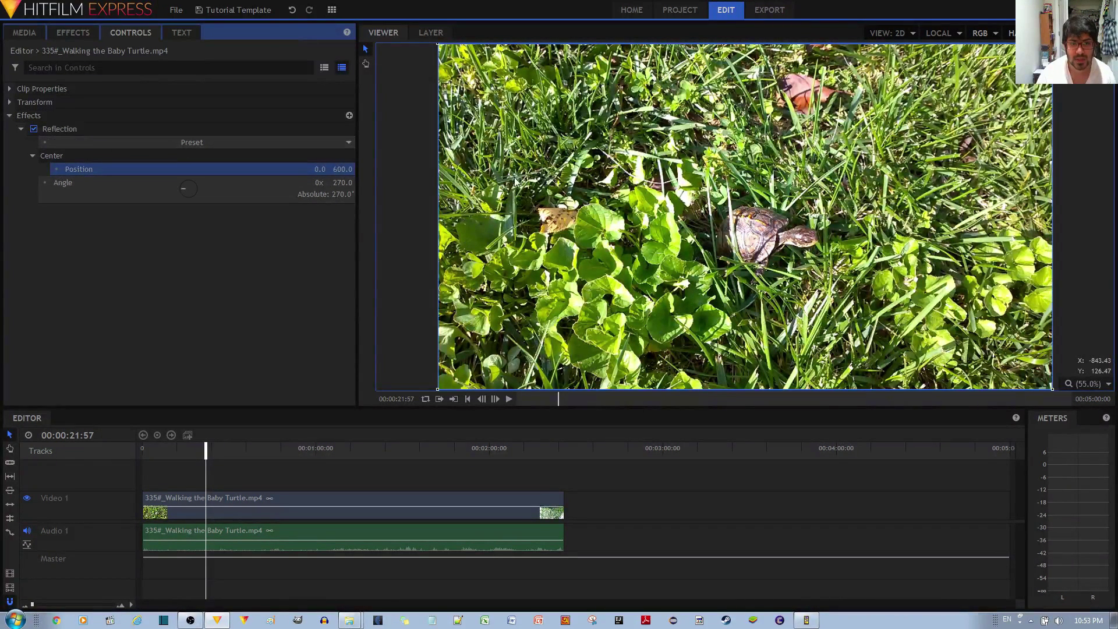
click(344, 169)
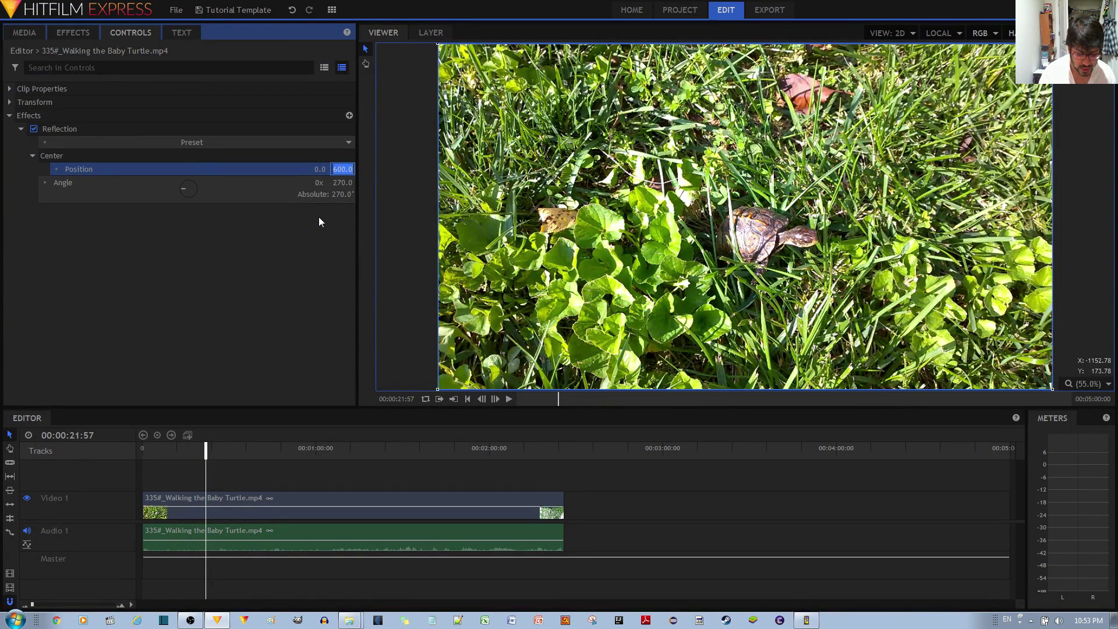
text(-1)
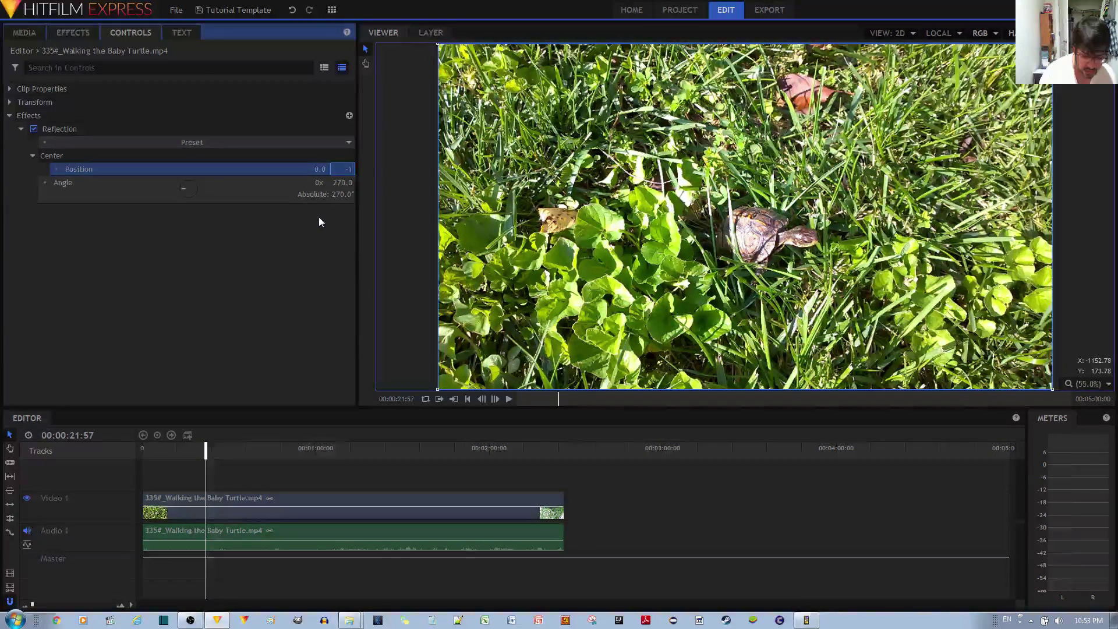
text(00)
key(Return)
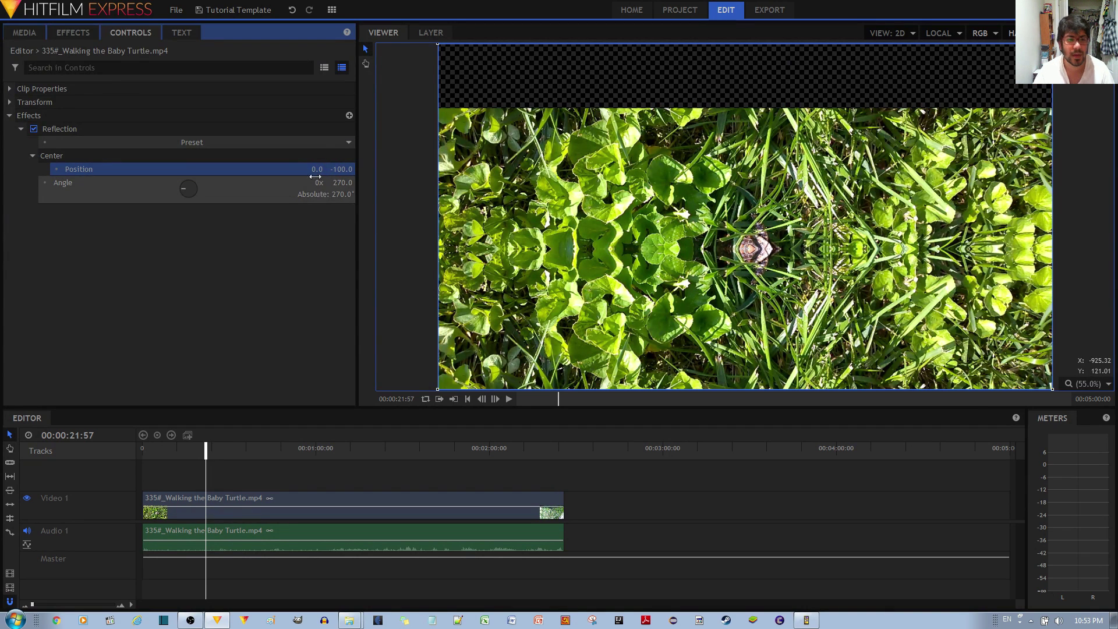
click(342, 169)
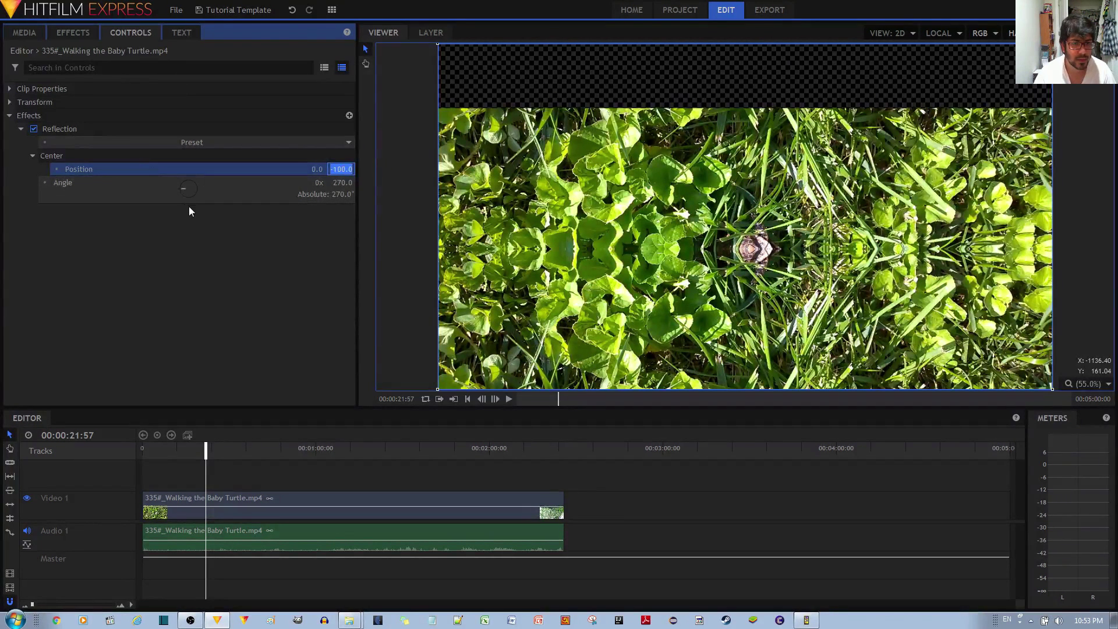
text(0)
key(Return)
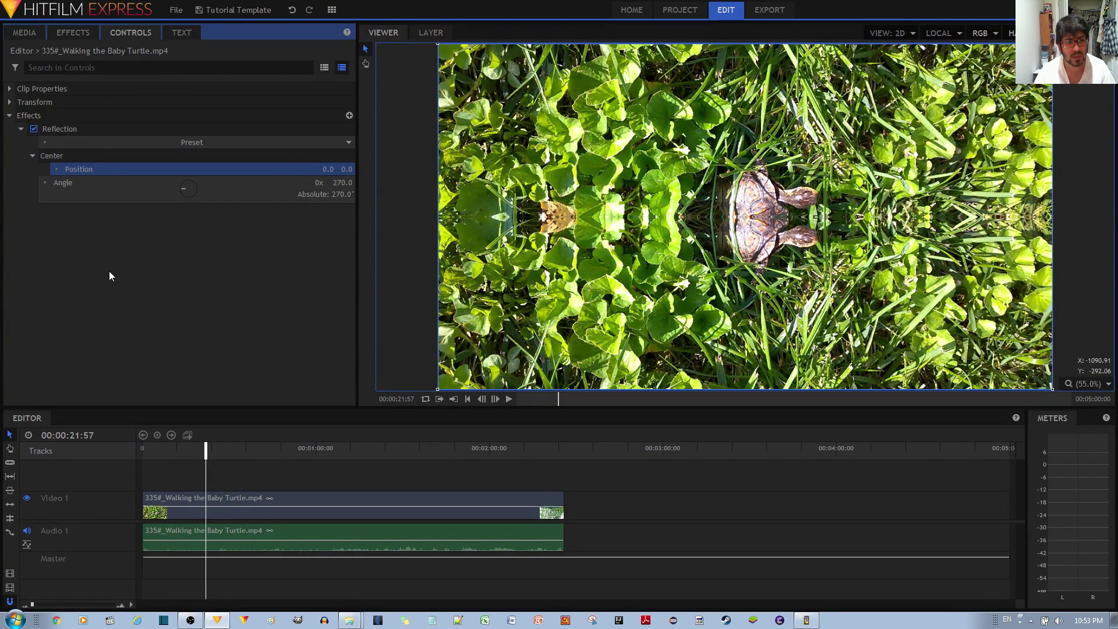
Collapse the Center group and rotate the Reflection Angle dial to 180°
click(33, 157)
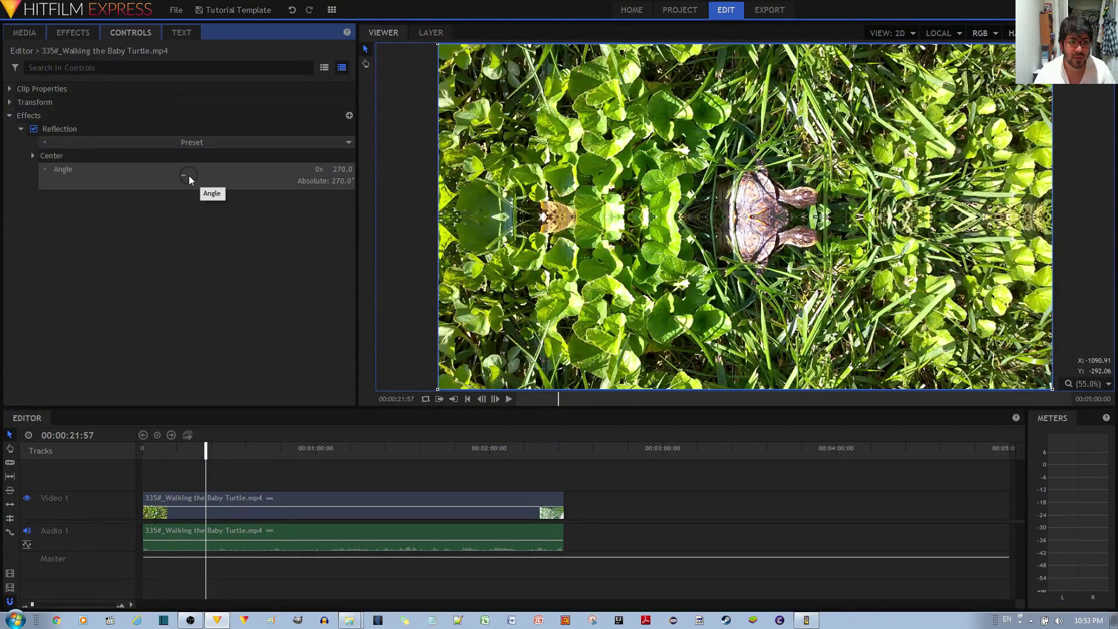
mouse_move(189, 176)
mouse_down()
mouse_move(194, 185)
mouse_move(191, 170)
mouse_move(177, 177)
mouse_move(190, 186)
mouse_up()
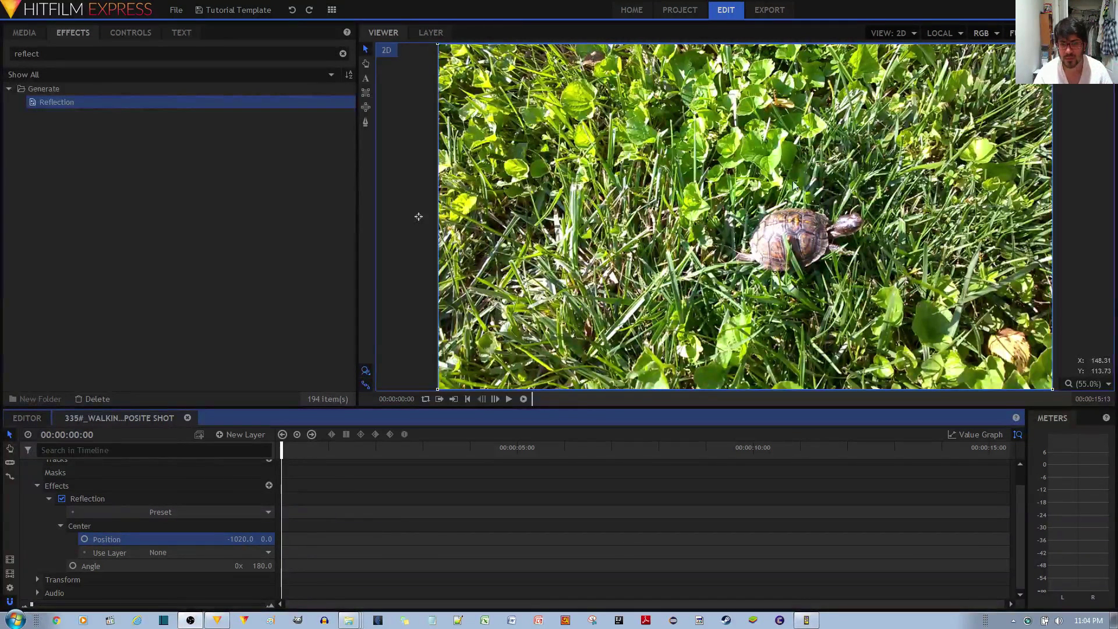
Keyframe the Reflection Center Position, then at 00:00:01:00 keyframe Position X at 0.0
click(421, 221)
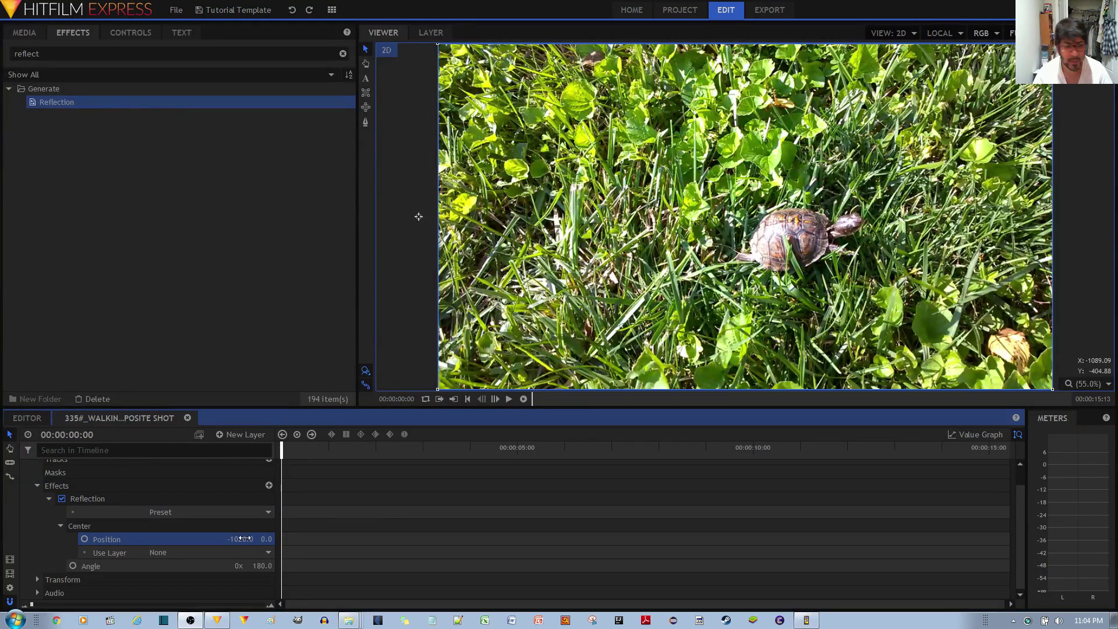
click(85, 539)
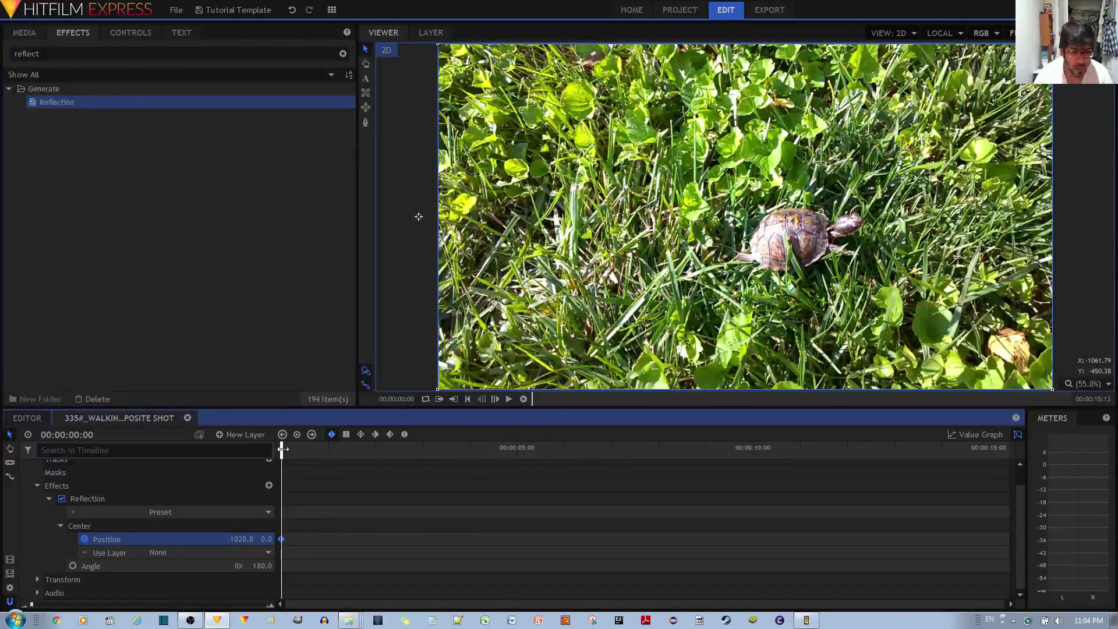
drag(283, 451, 329, 457)
click(258, 540)
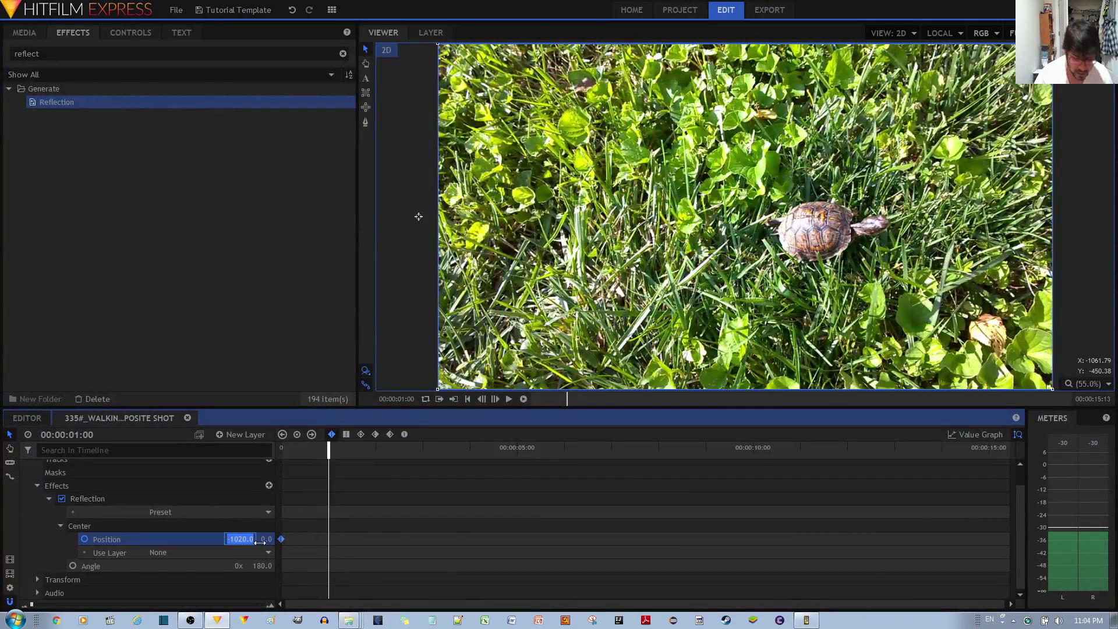
text(0)
key(Return)
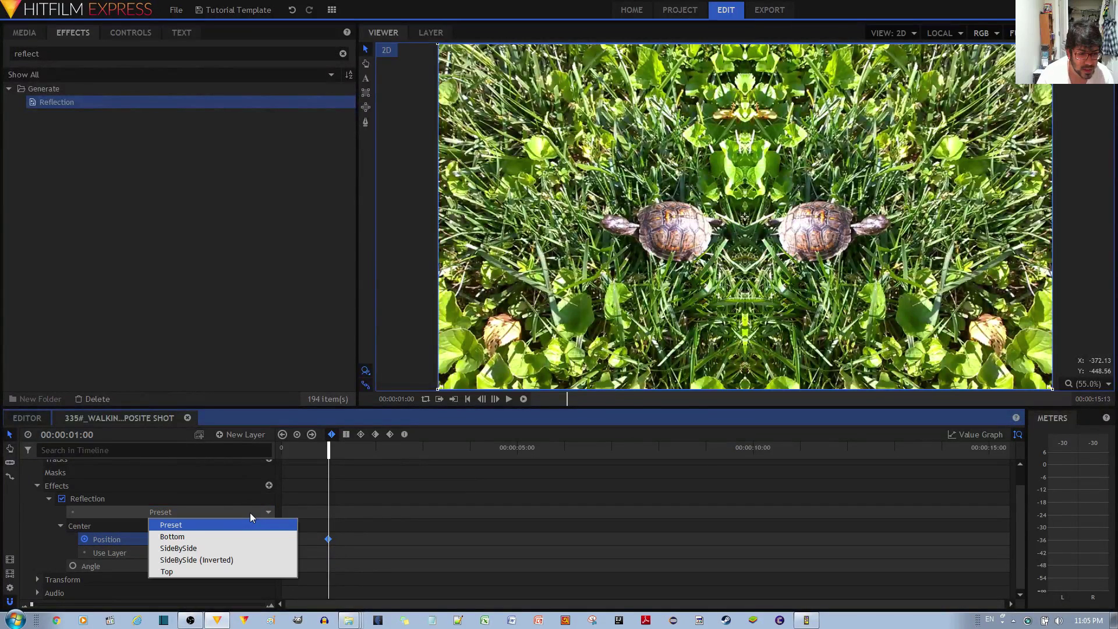
Try the Top, SideBySide and Bottom presets, choose SideBySide (Inverted), and return the playhead to 0:00
click(204, 570)
click(214, 513)
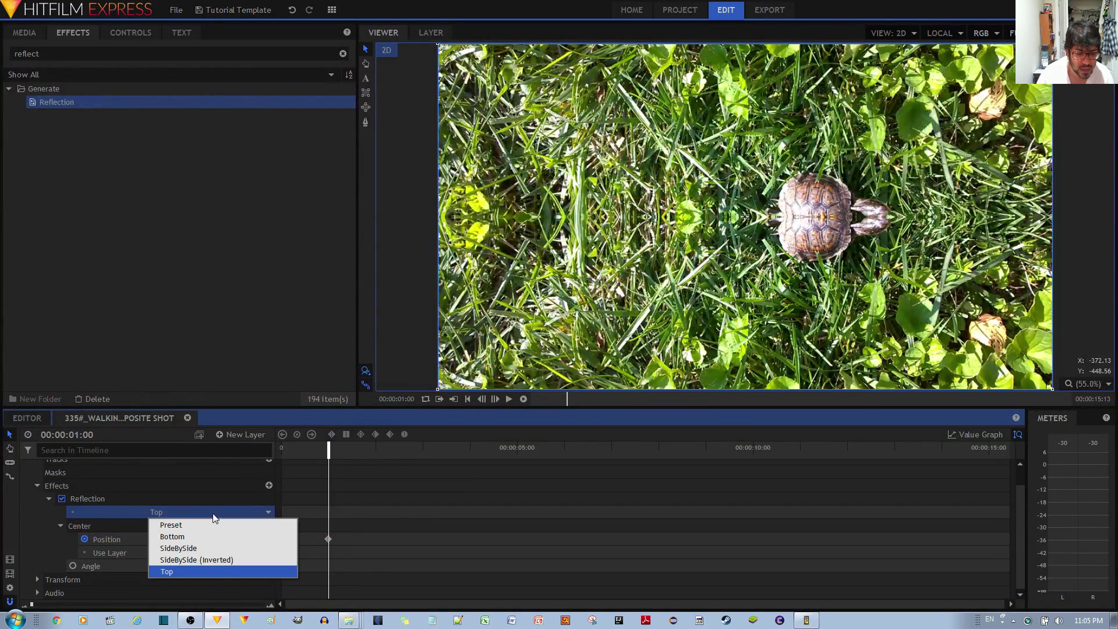
click(206, 548)
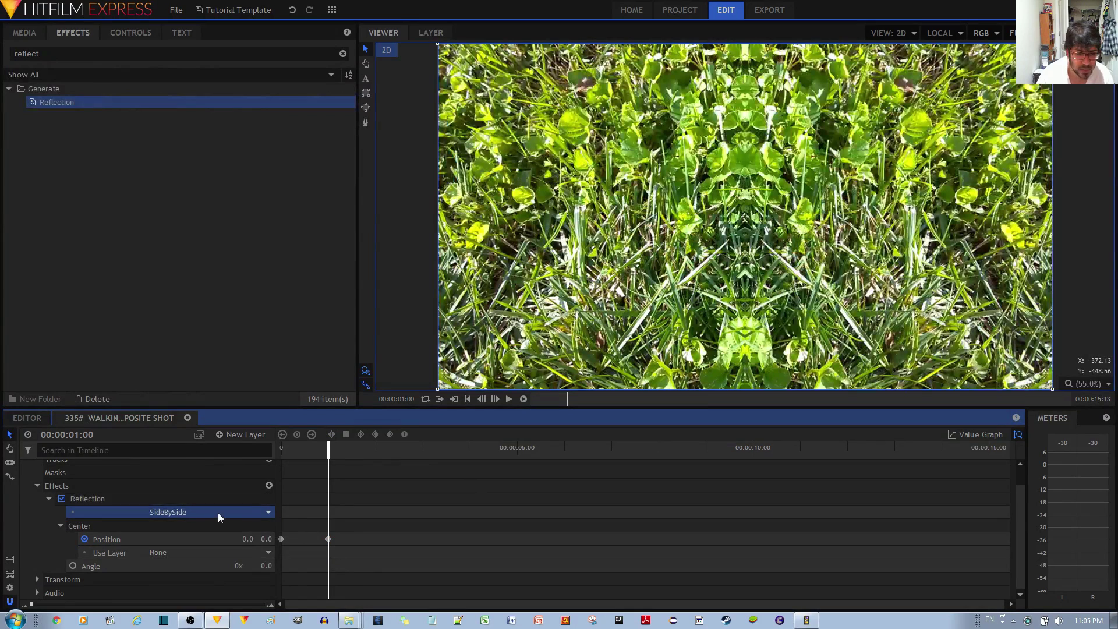
click(218, 512)
click(211, 532)
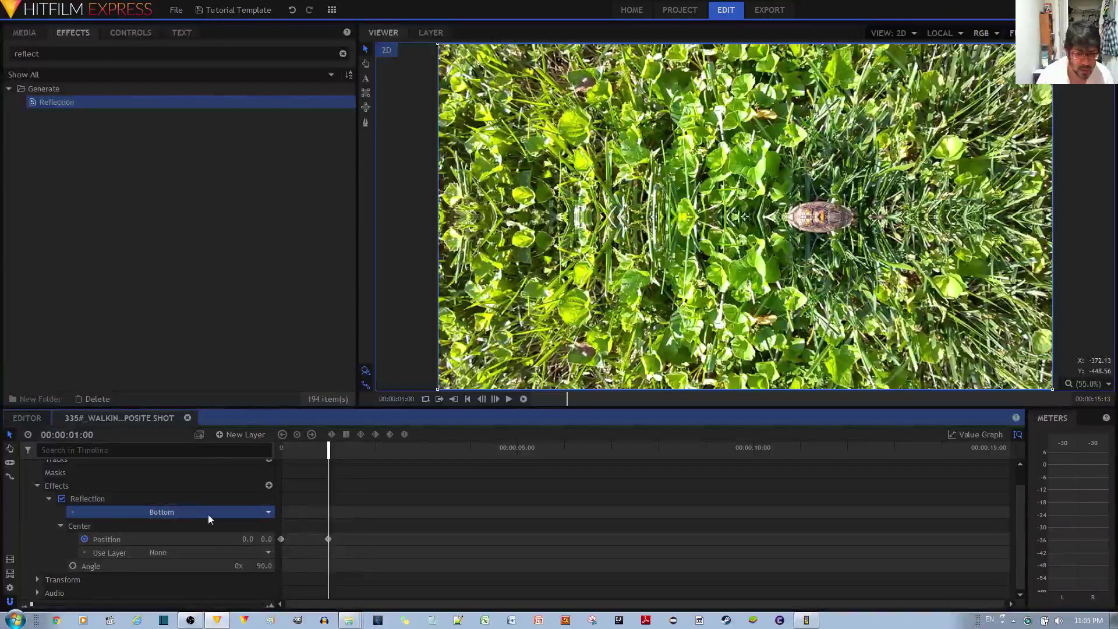
click(208, 515)
click(208, 556)
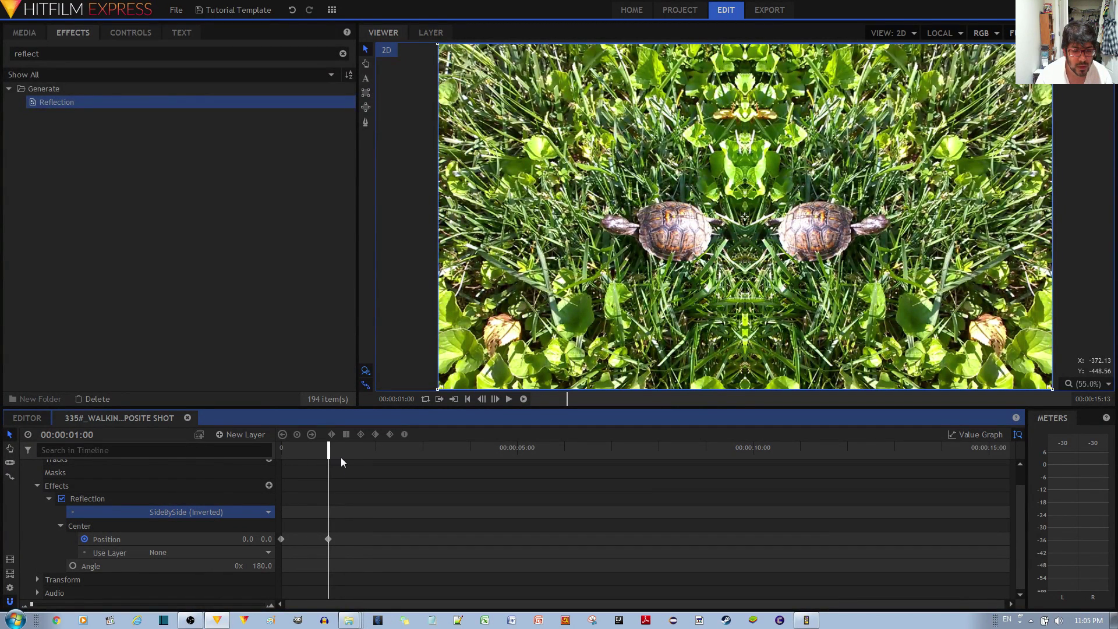
drag(326, 452, 282, 452)
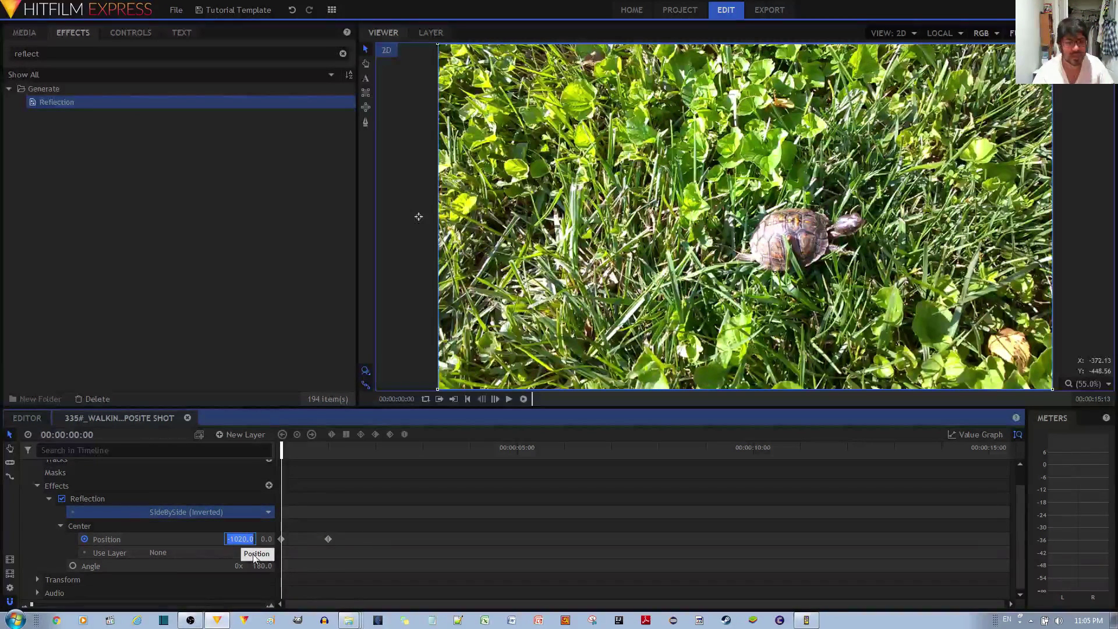
Keyframe the Reflection Angle at 00:00:01:19, then add a 5-revolution keyframe near 00:00:03:13
click(236, 539)
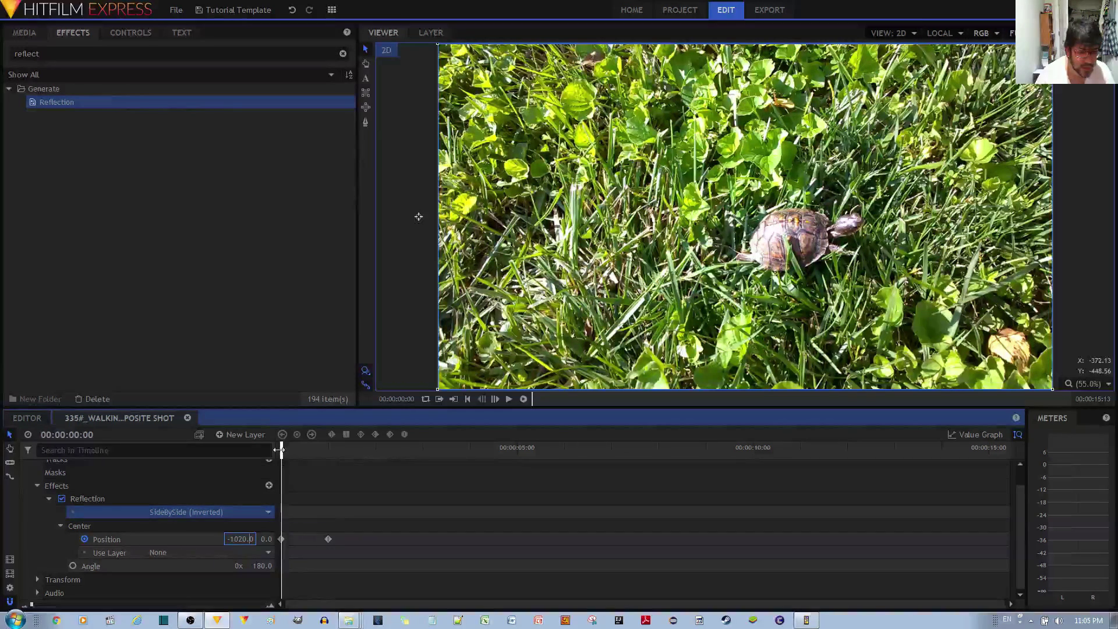
drag(282, 448, 380, 456)
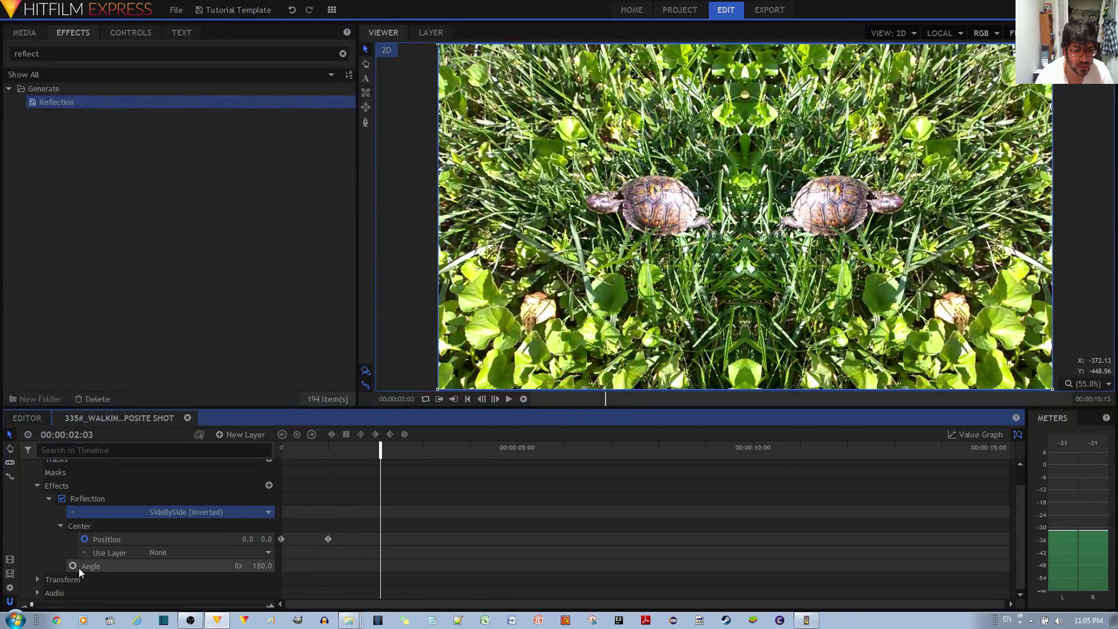
click(255, 565)
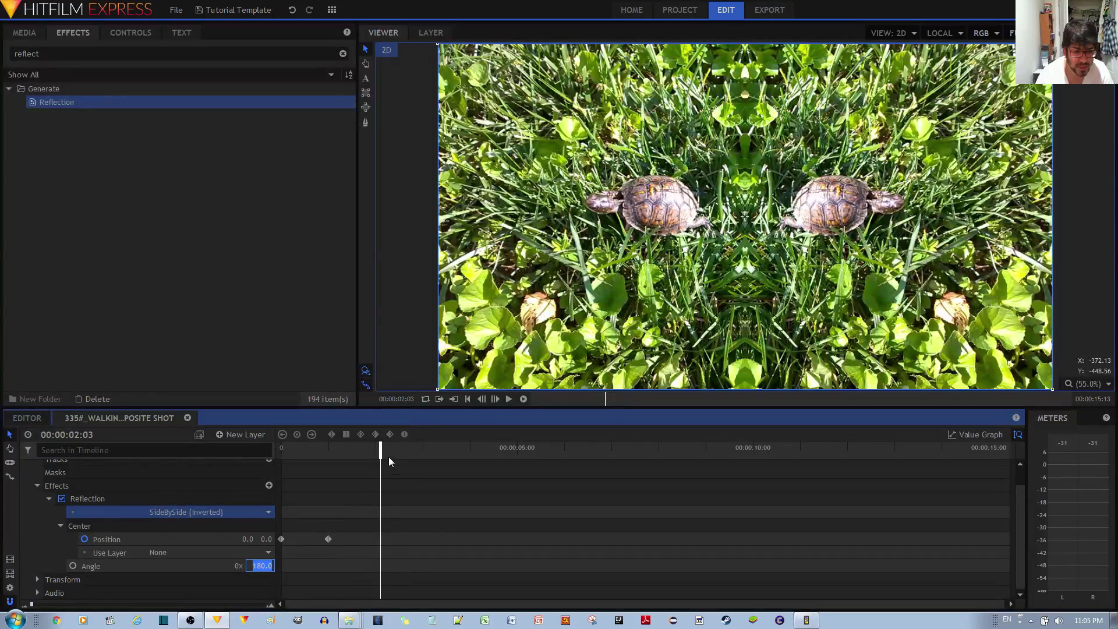
drag(384, 456, 358, 457)
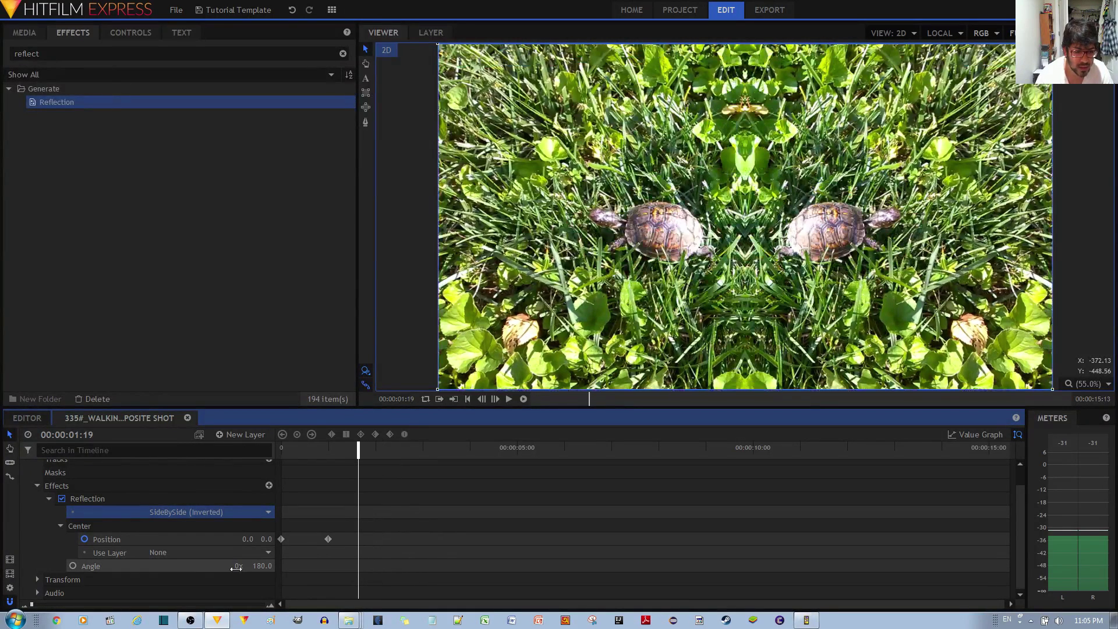
click(72, 566)
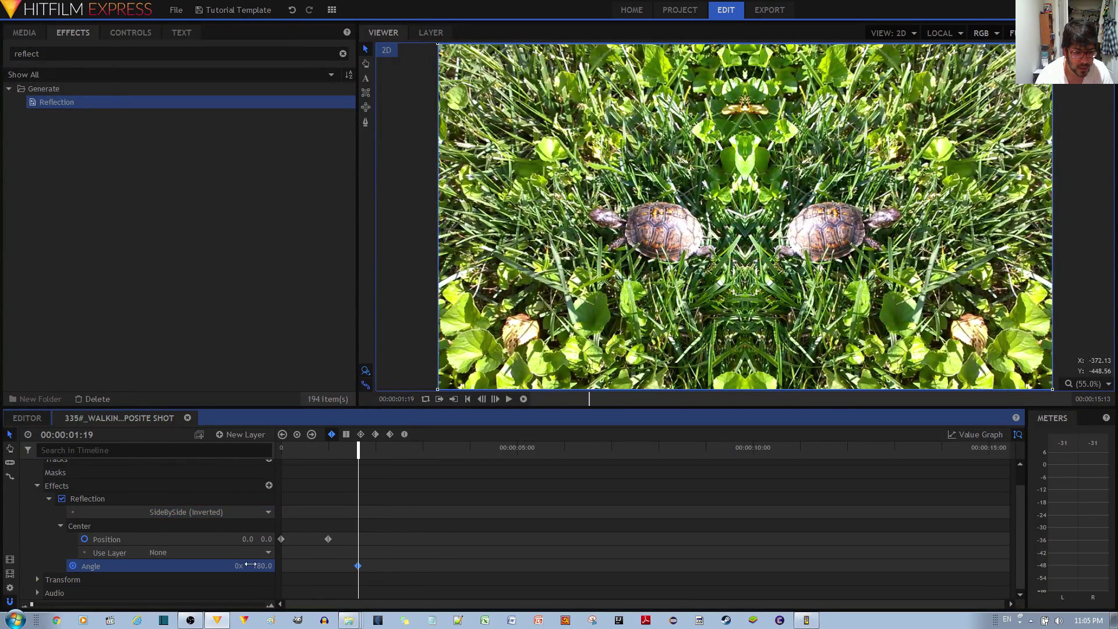
drag(359, 451, 443, 451)
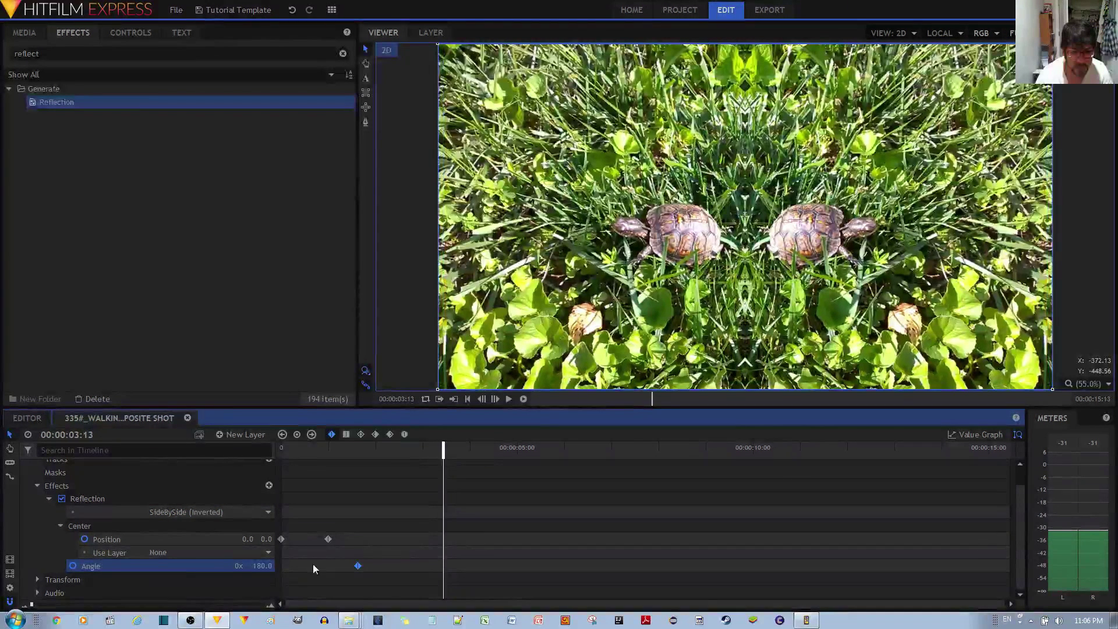
click(239, 566)
text(5)
key(Return)
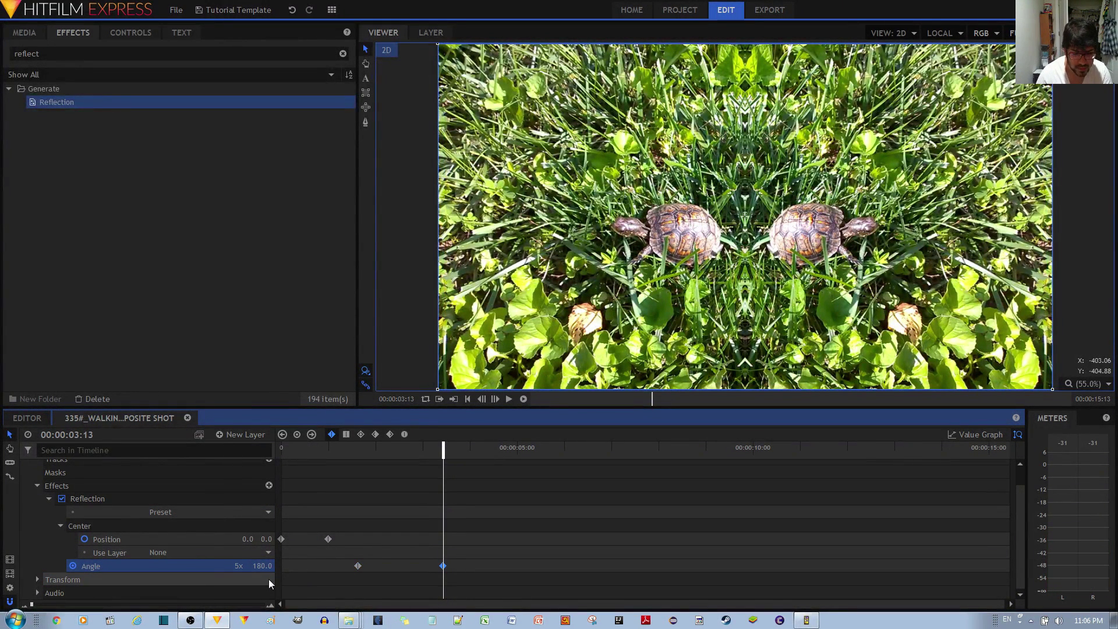
After previewing, replace the 5-revolution Angle keyframe with 2 revolutions and return to the start
drag(423, 447, 282, 447)
key(space)
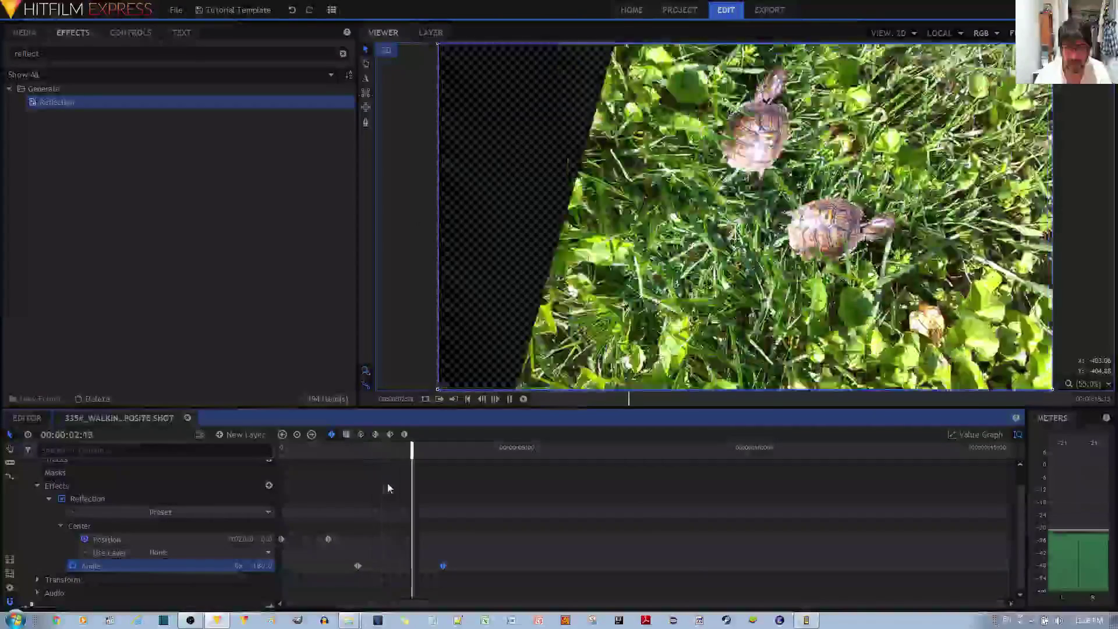
key(space)
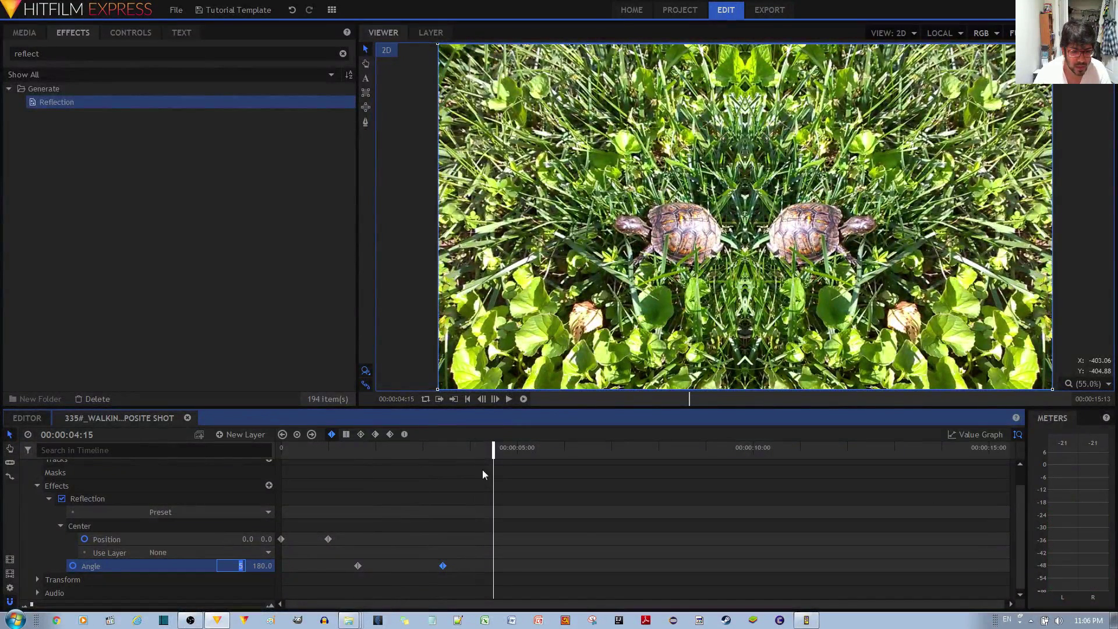
drag(494, 453, 441, 466)
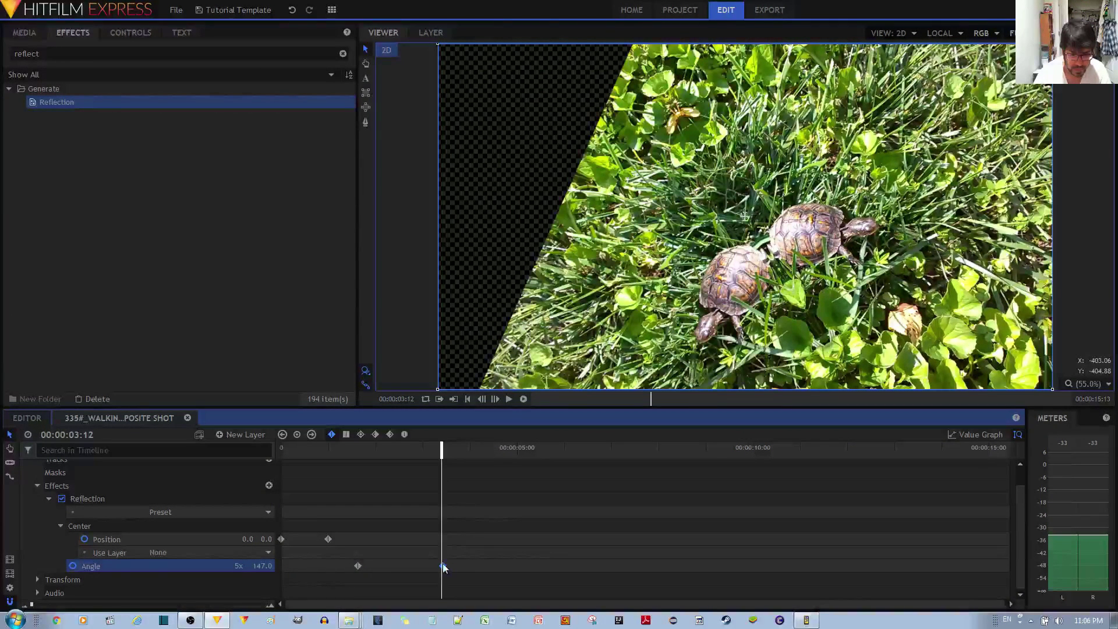
key(Delete)
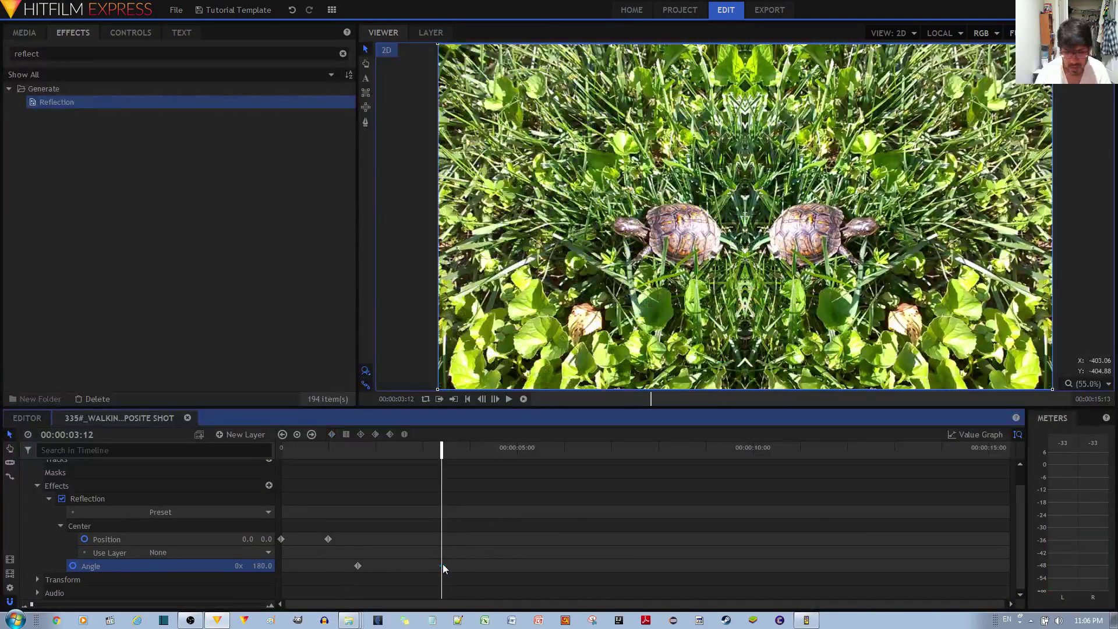
click(239, 565)
text(2)
key(Return)
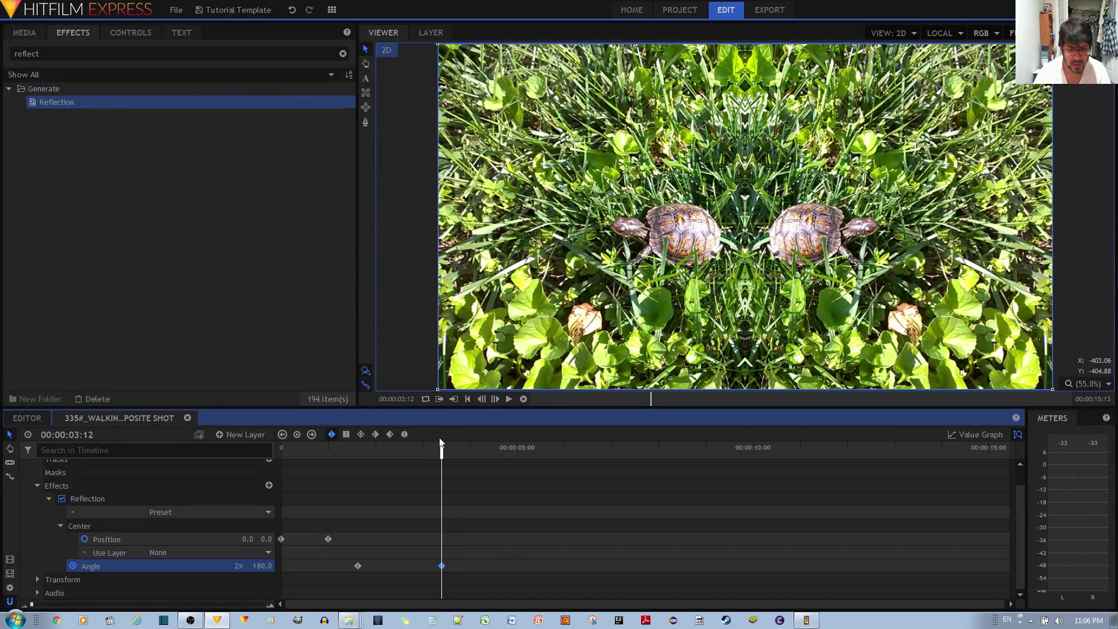
drag(441, 449, 282, 449)
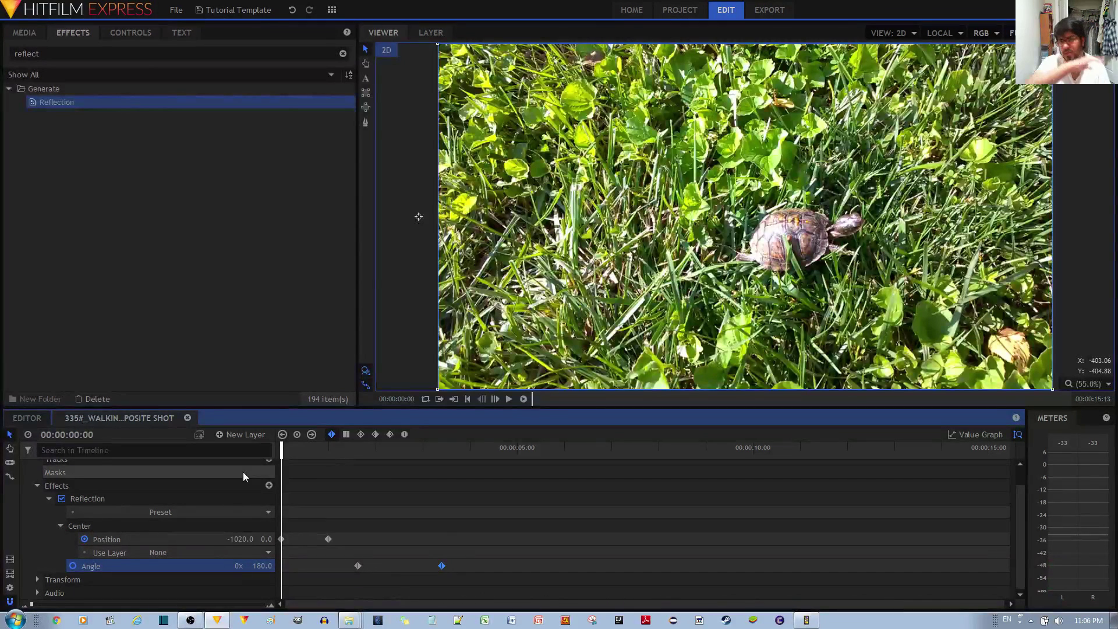
Play the turtle composite to watch the reflection spin twice, then stop playback
key(space)
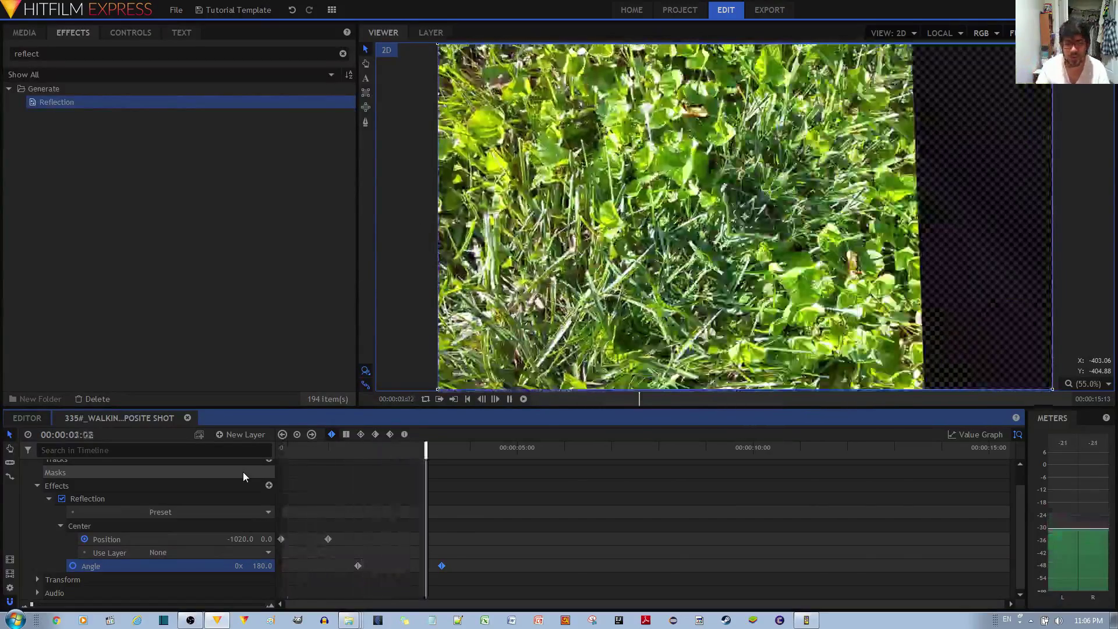
key(space)
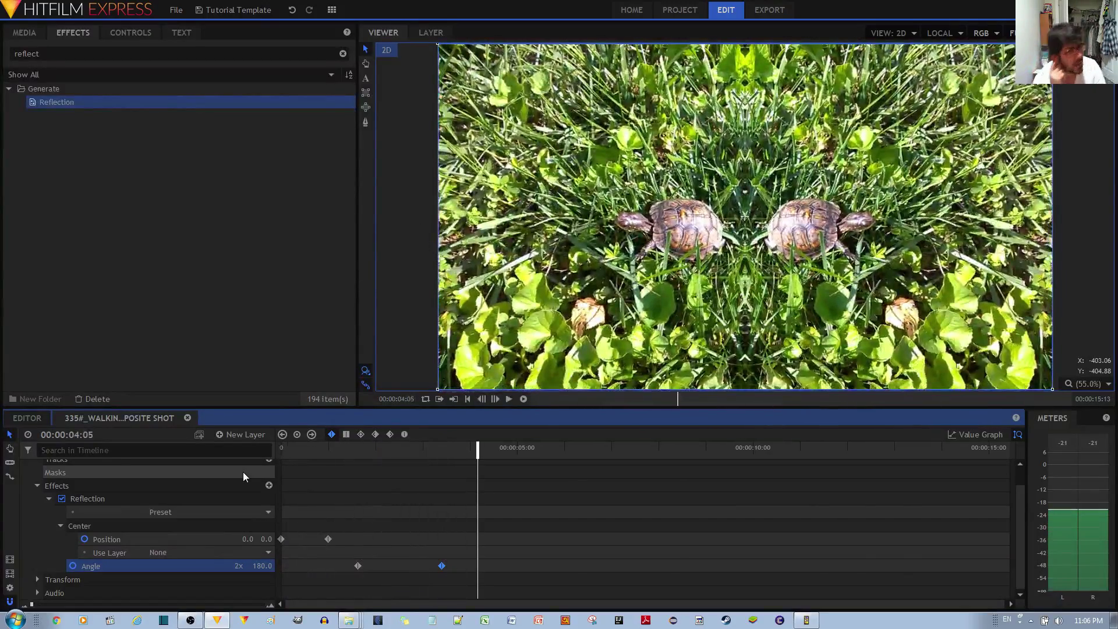